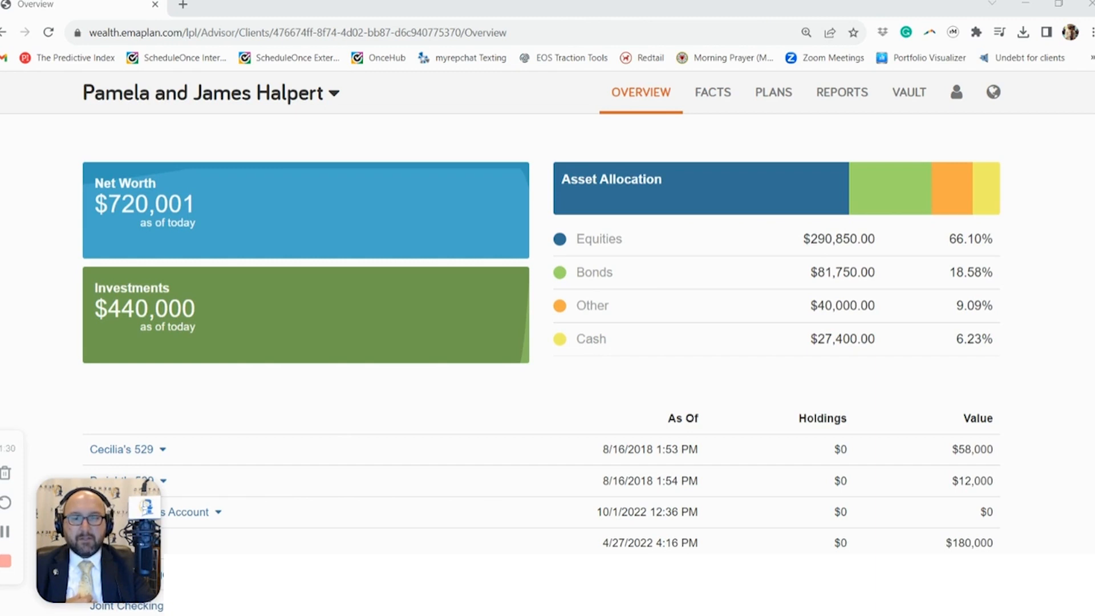
# Step: Review the planning techniques and assumptions in the "Using eMoney the Beratung Way" PDF in Acrobat, then return to the client overview in the browser
pyautogui.hotkey('alt', 'Tab')
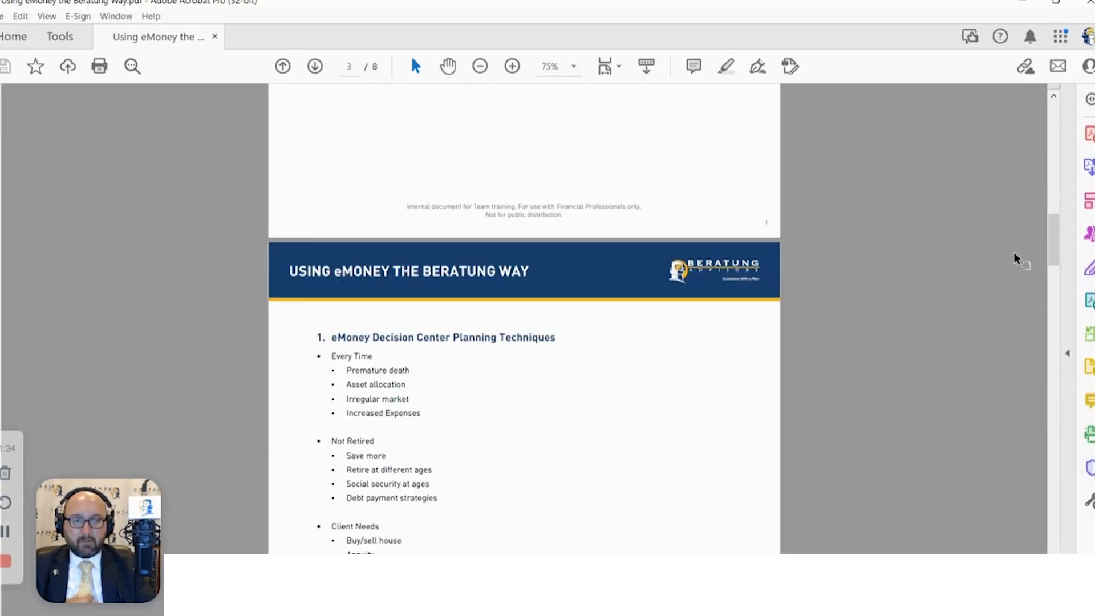
pyautogui.moveTo(1056, 241)
pyautogui.mouseDown()
pyautogui.moveTo(1079, 109)
pyautogui.moveTo(1046, 256)
pyautogui.mouseUp()
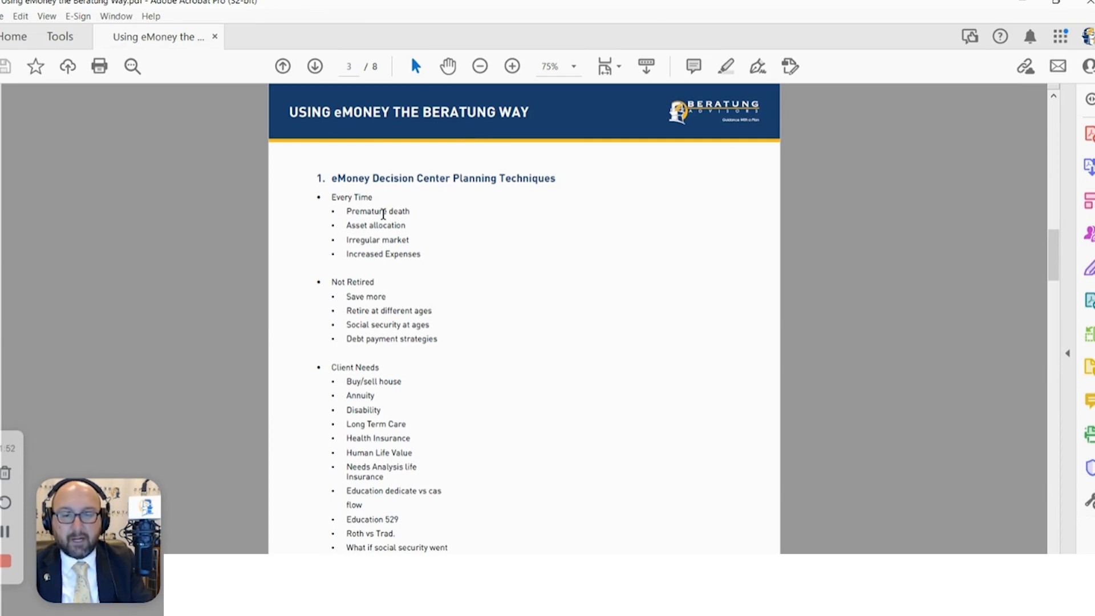
pyautogui.scroll(-15, 379, 215)
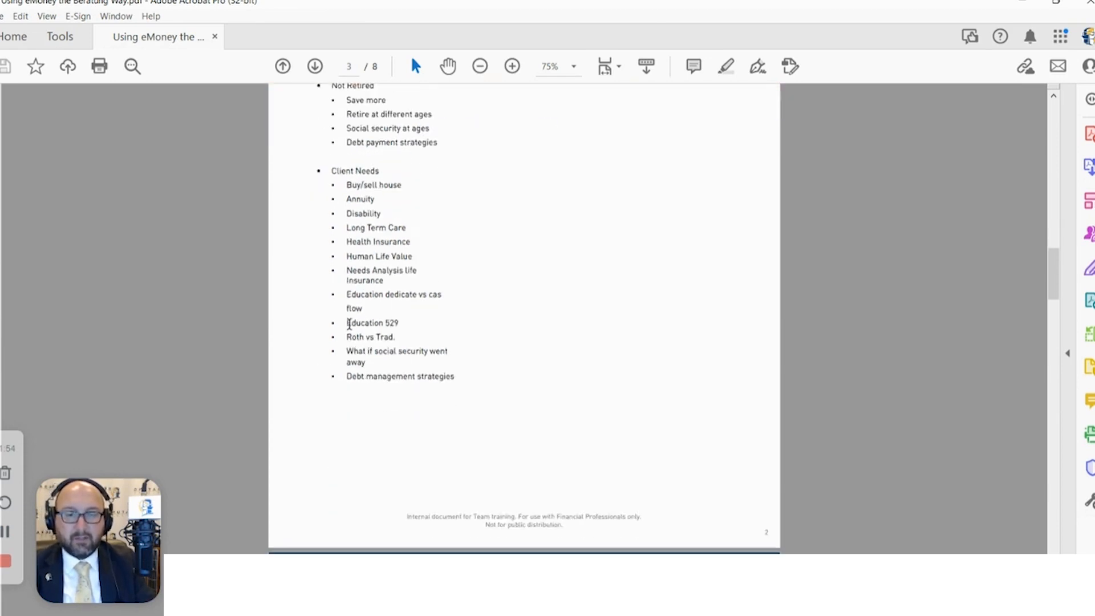
pyautogui.scroll(-15, 353, 320)
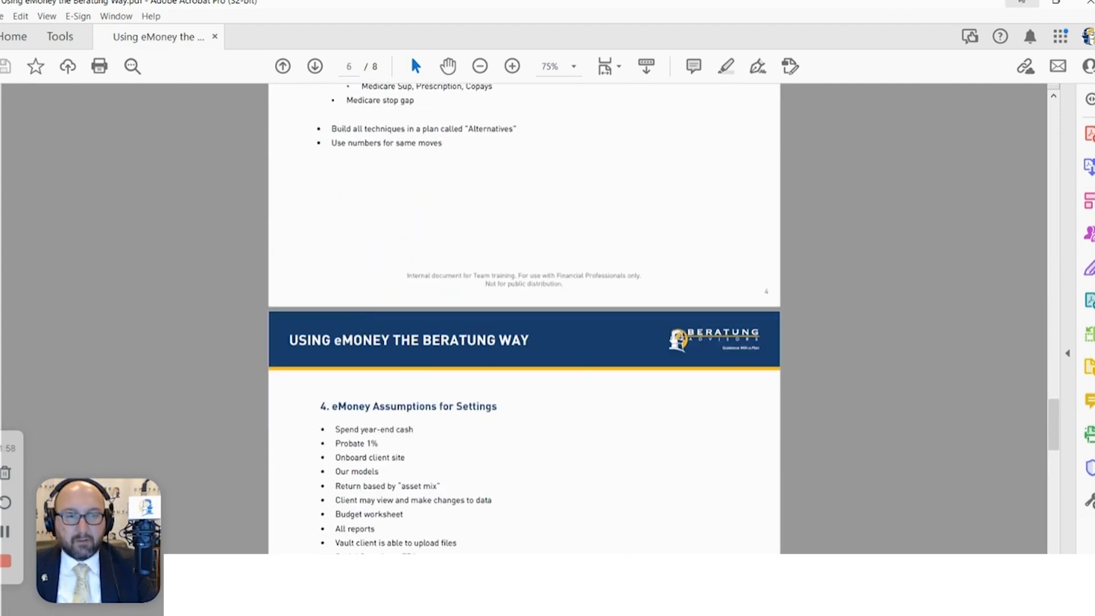
pyautogui.click(1022, 2)
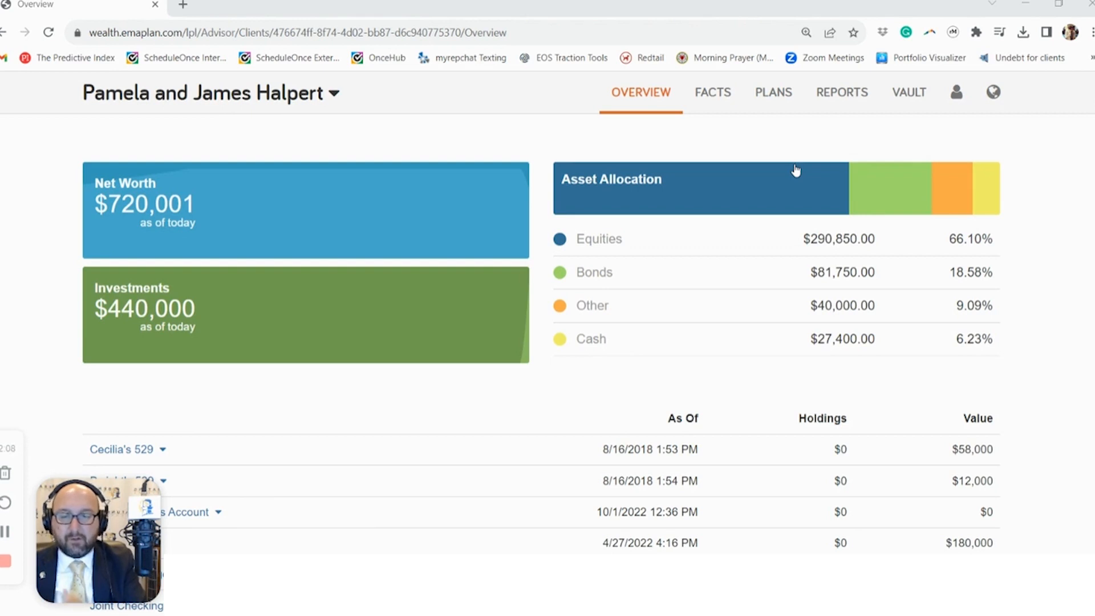
# Step: Add a new plan to the client's plans and name it "Alternatives"
pyautogui.click(777, 105)
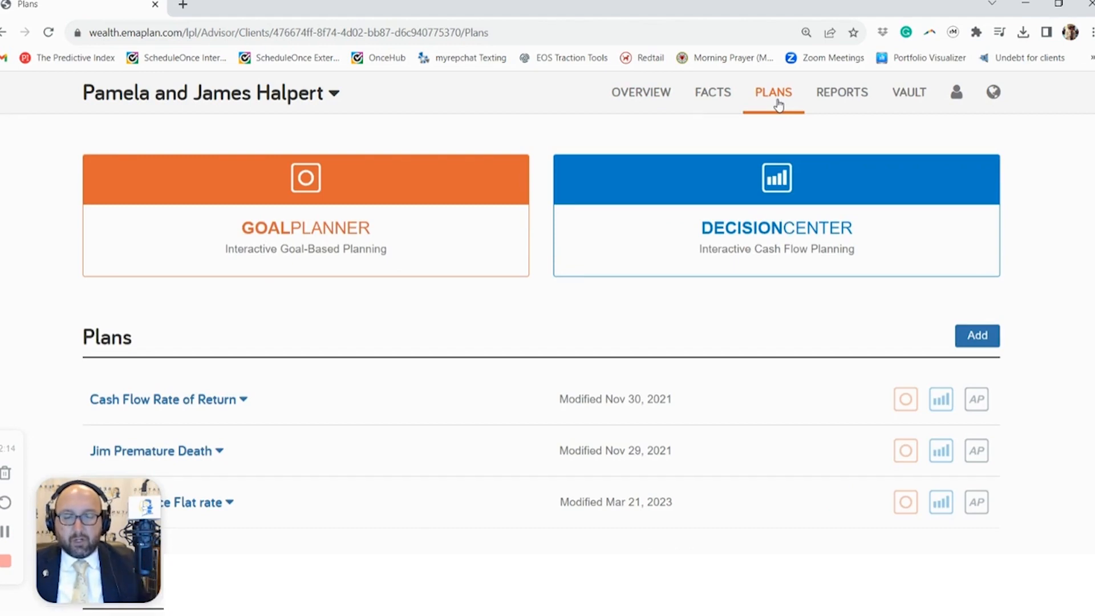
pyautogui.scroll(-1, 736, 216)
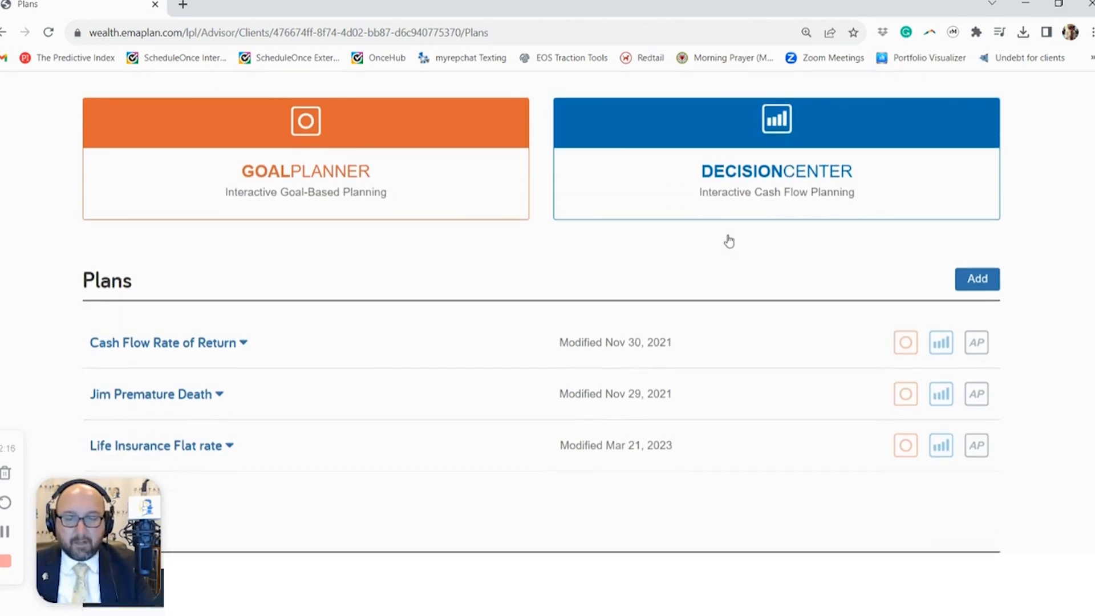
pyautogui.click(974, 265)
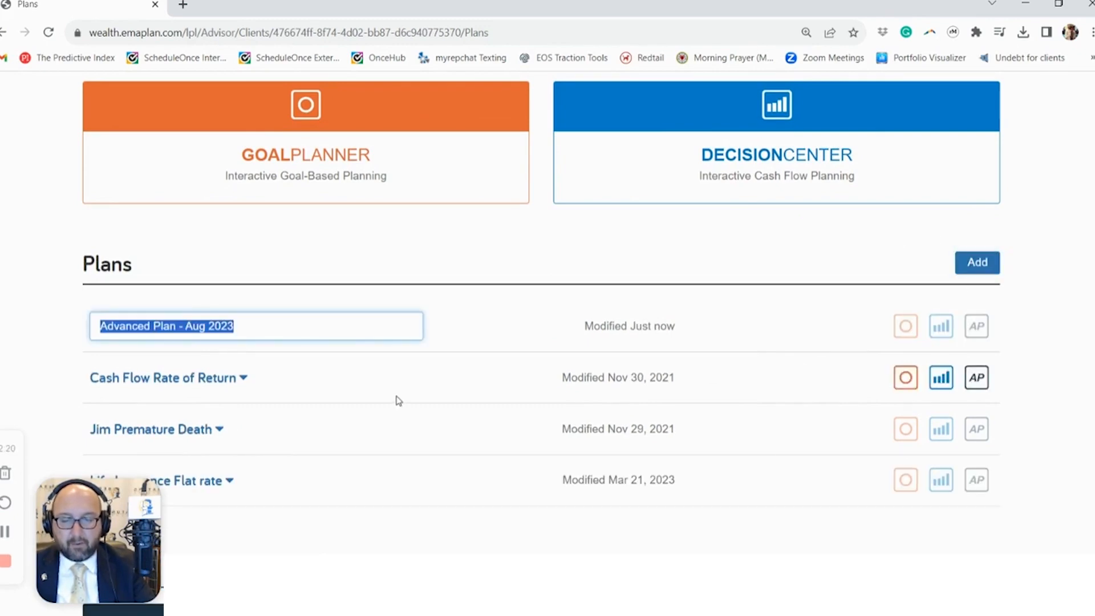
pyautogui.write('Alternt')
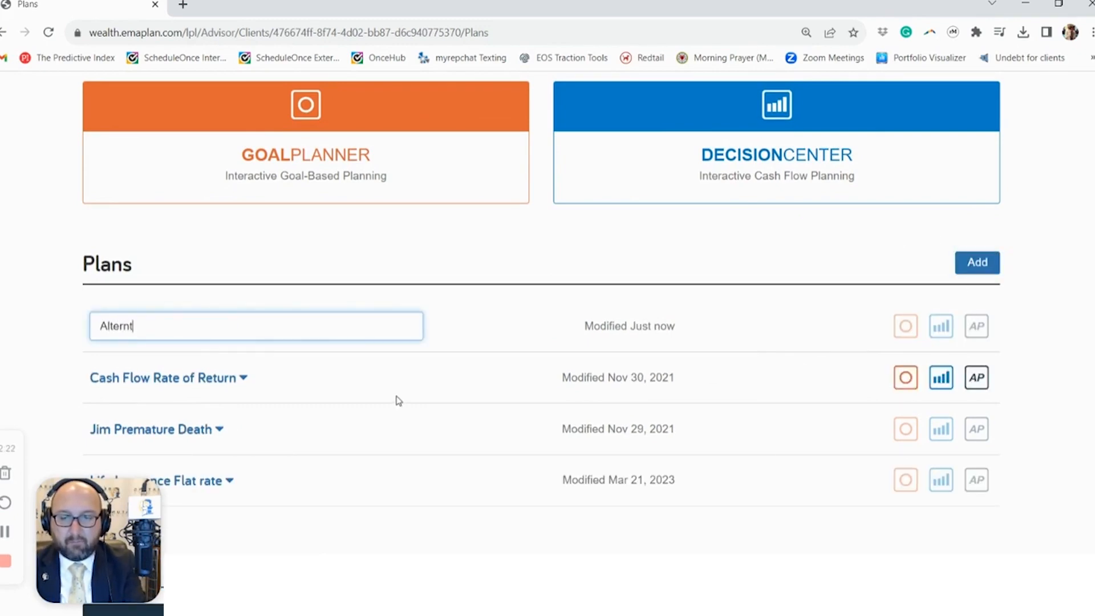
pyautogui.write('ives')
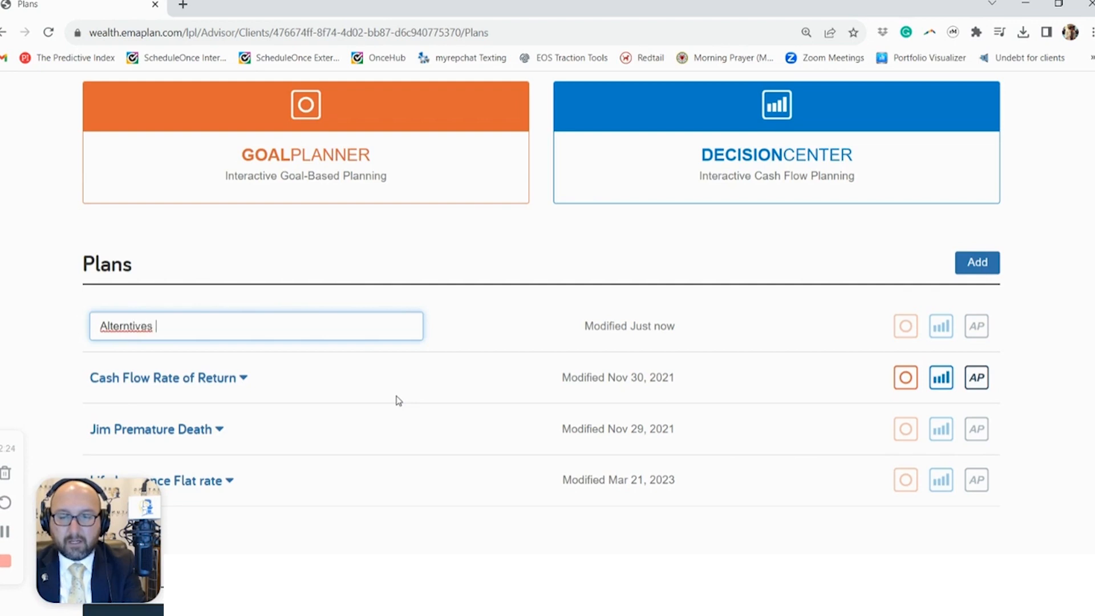
pyautogui.rightClick(152, 330)
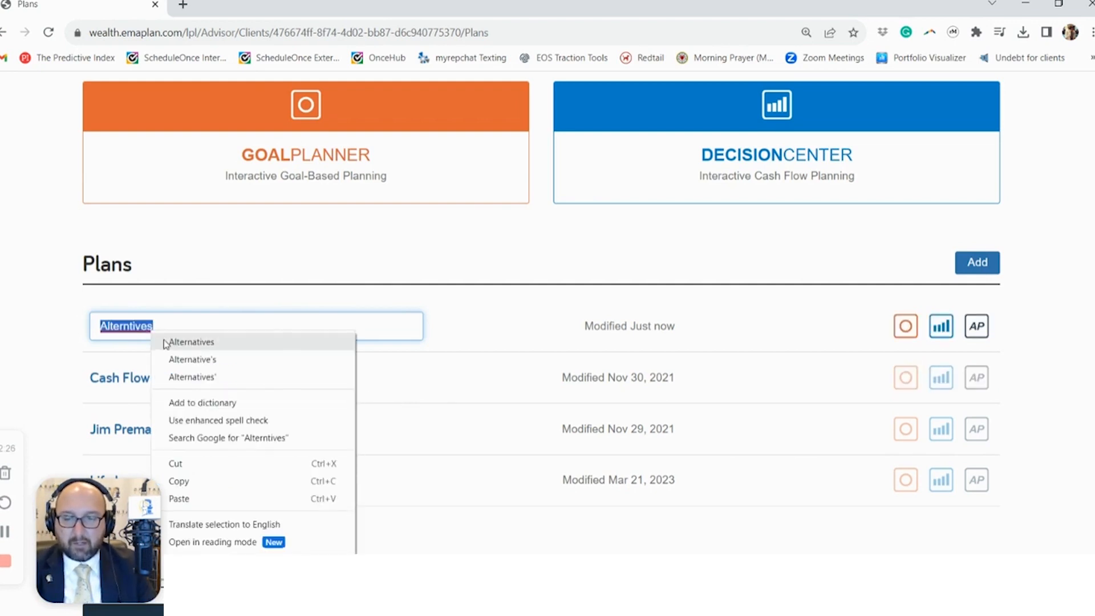
pyautogui.click(167, 342)
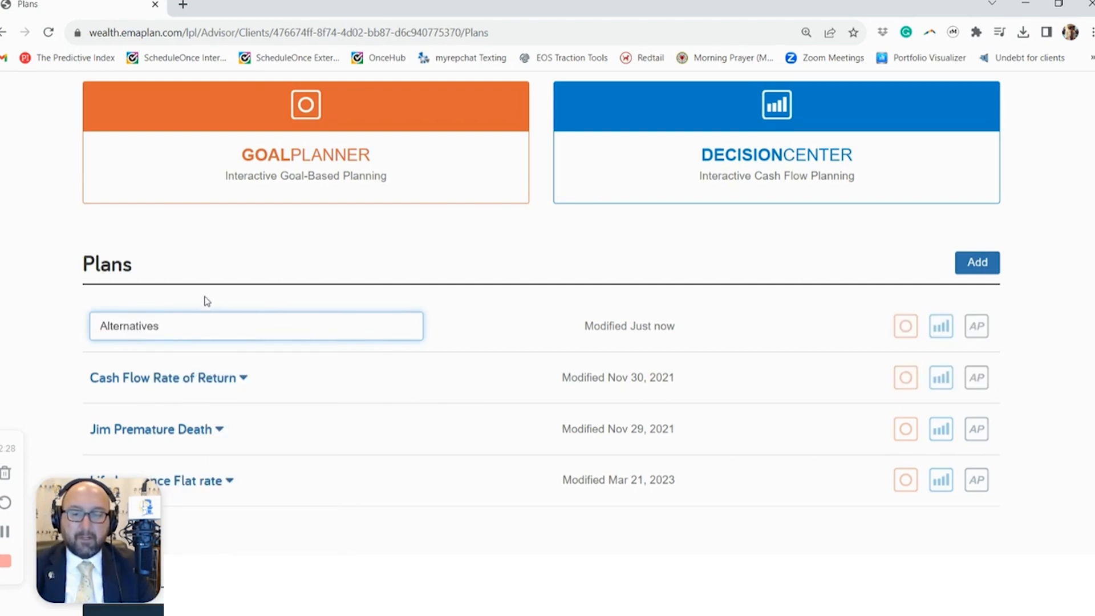
pyautogui.click(205, 302)
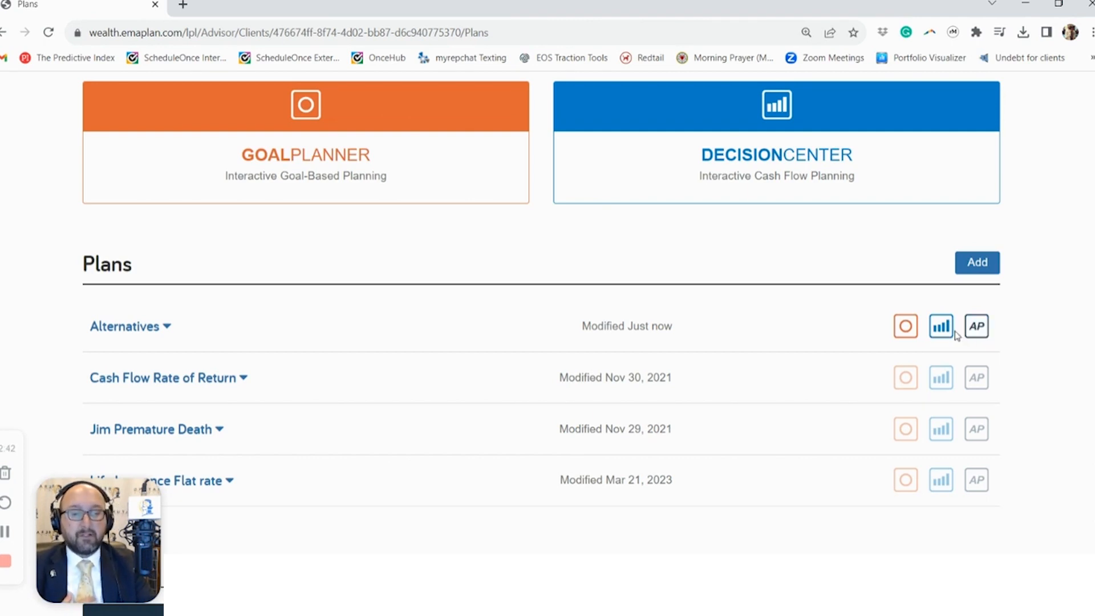
# Step: Open the Alternatives plan in Advanced Planning and add a change to the existing Living Expense fact
pyautogui.click(976, 329)
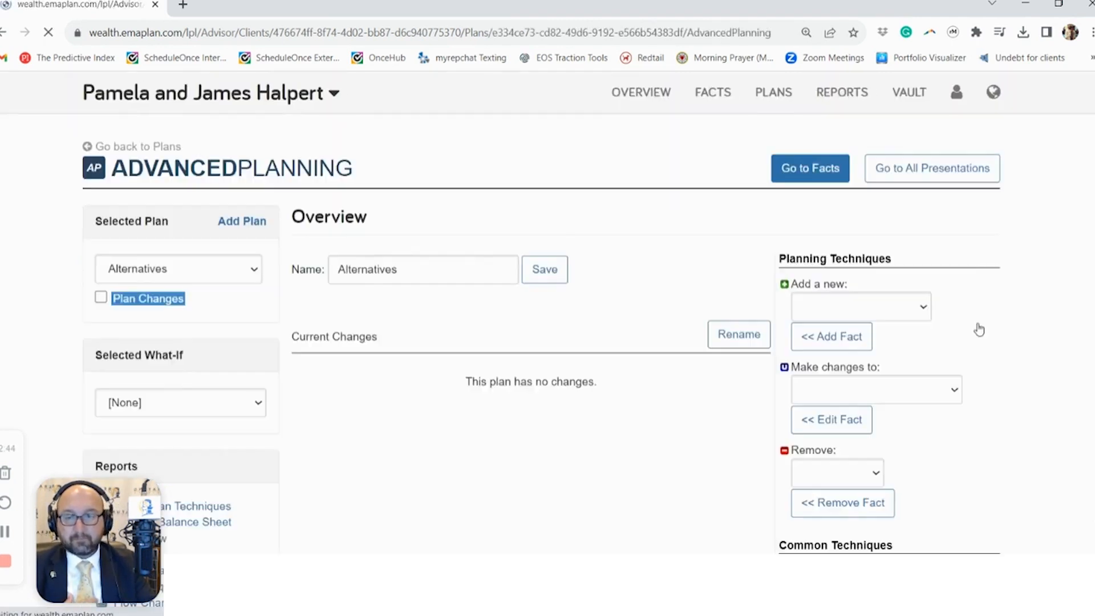
pyautogui.scroll(-1, 758, 386)
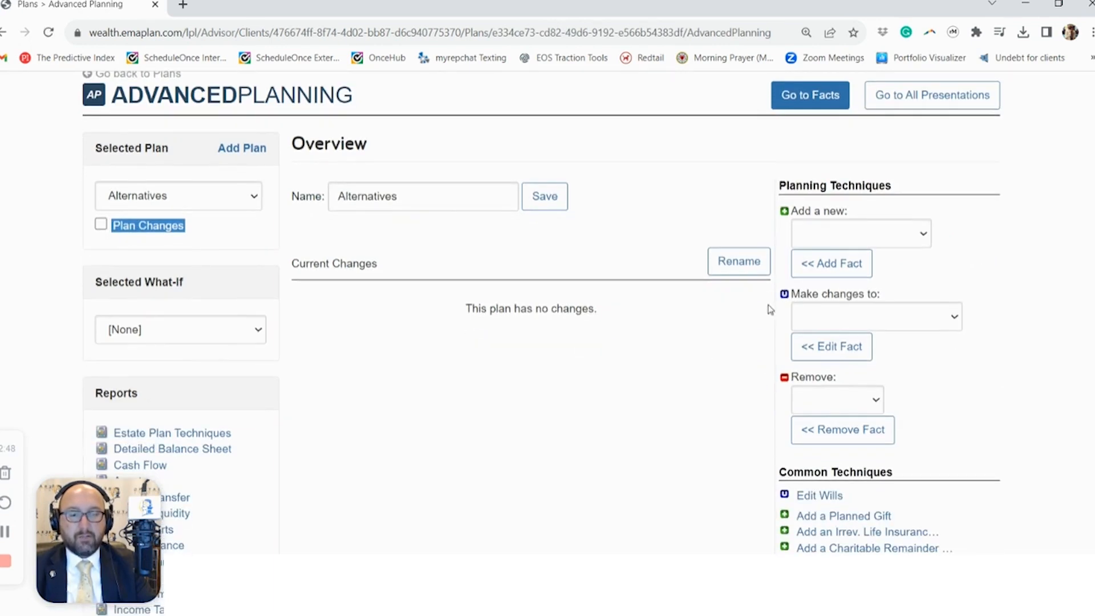
pyautogui.click(811, 313)
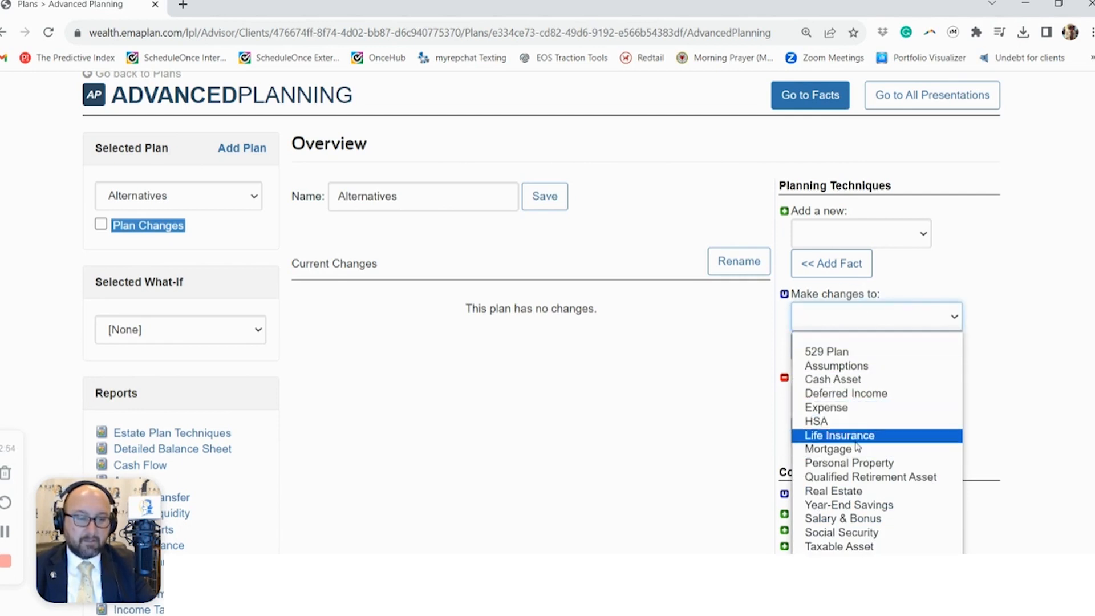
pyautogui.click(849, 409)
pyautogui.click(838, 353)
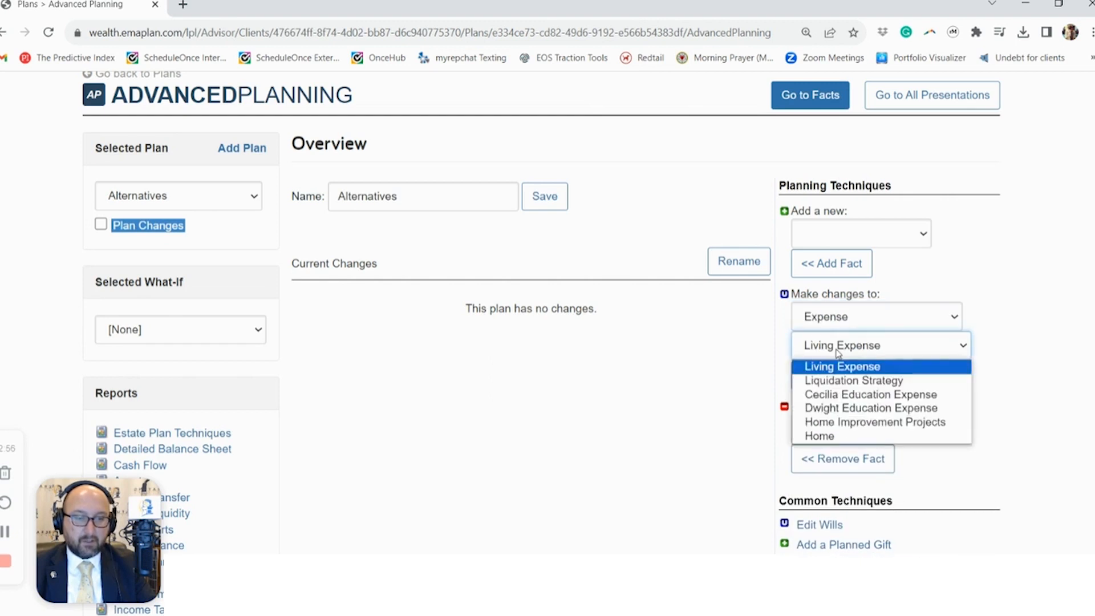
pyautogui.click(838, 351)
pyautogui.click(829, 383)
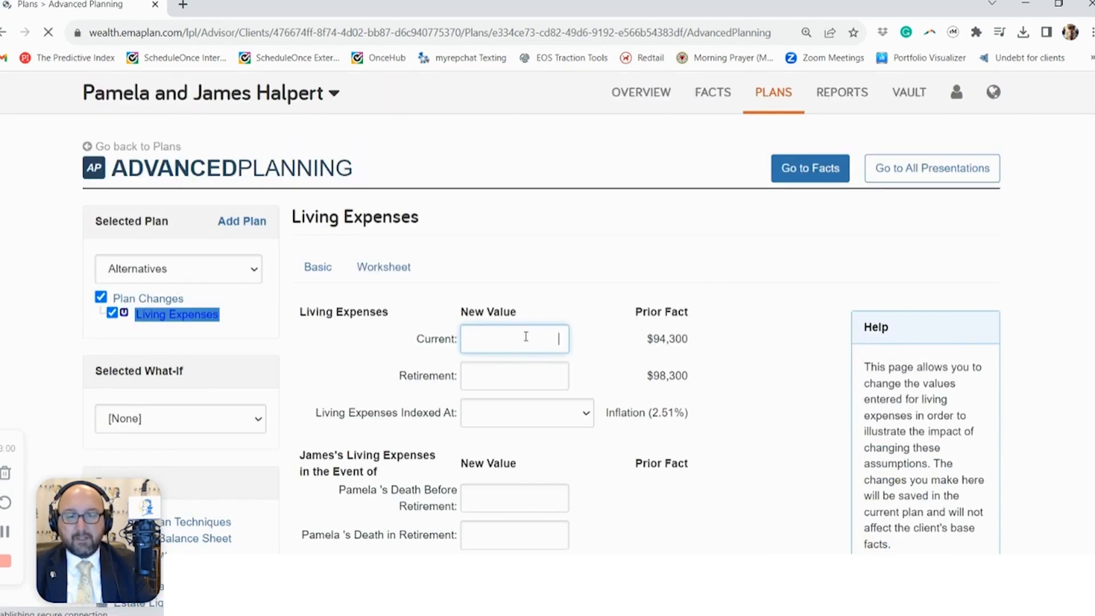
# Step: Calculate a 15% increase of the current living expenses in Calculator as 94300 × 1.15
pyautogui.press('XF86Calculator')
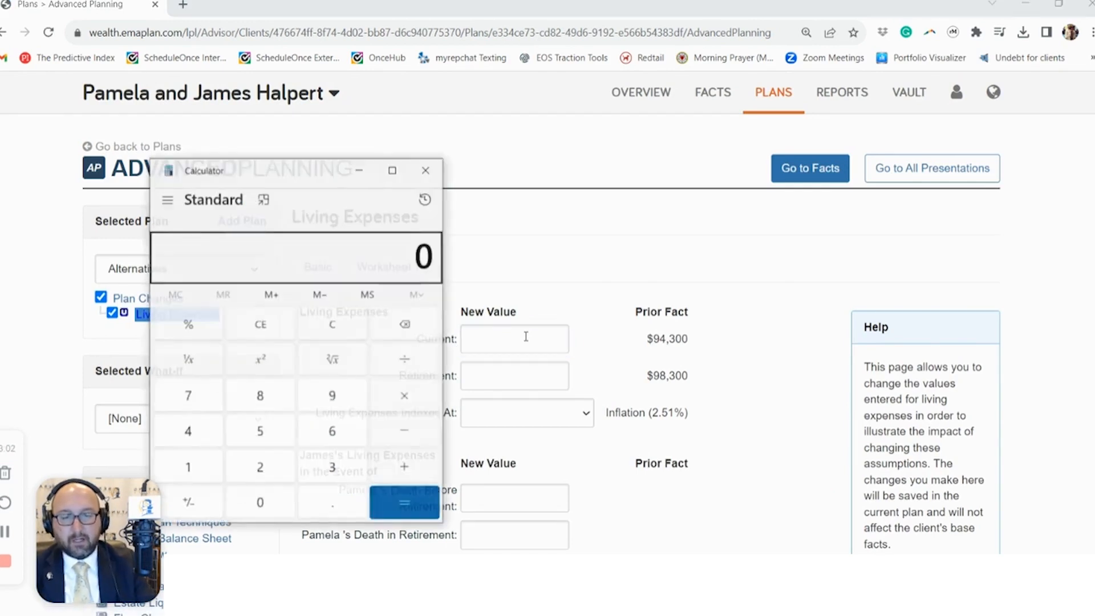
pyautogui.moveTo(325, 182); pyautogui.dragTo(910, 217)
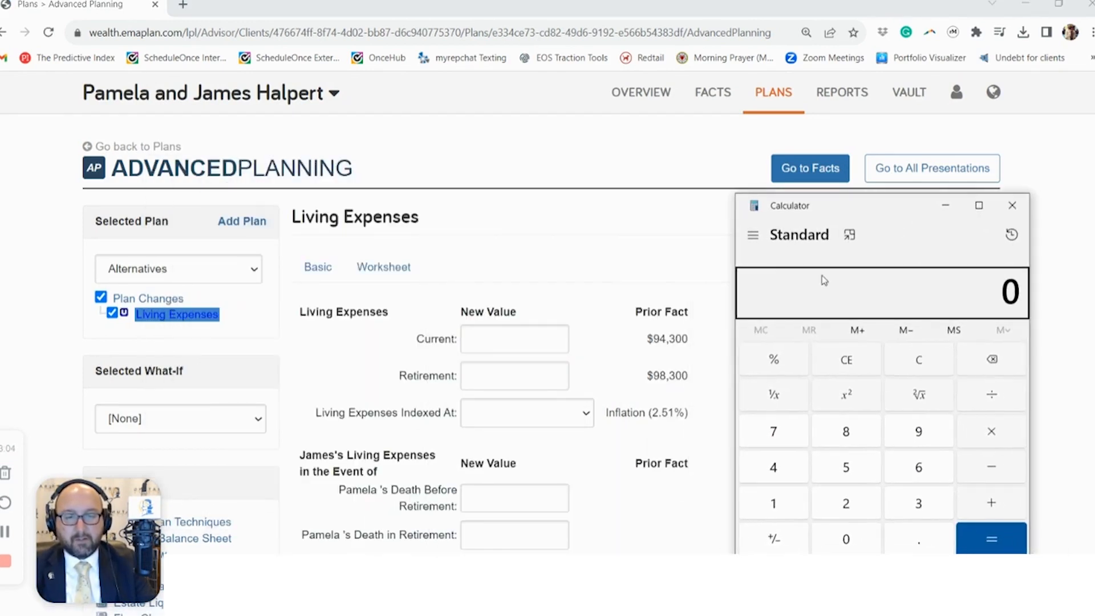
pyautogui.write('94')
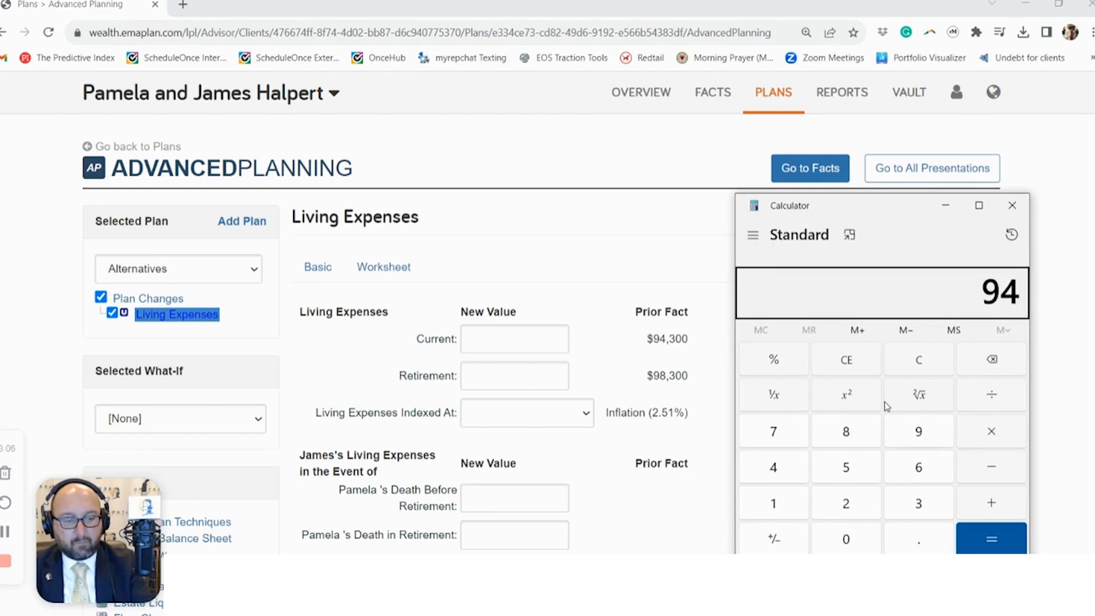
pyautogui.write('300*1.')
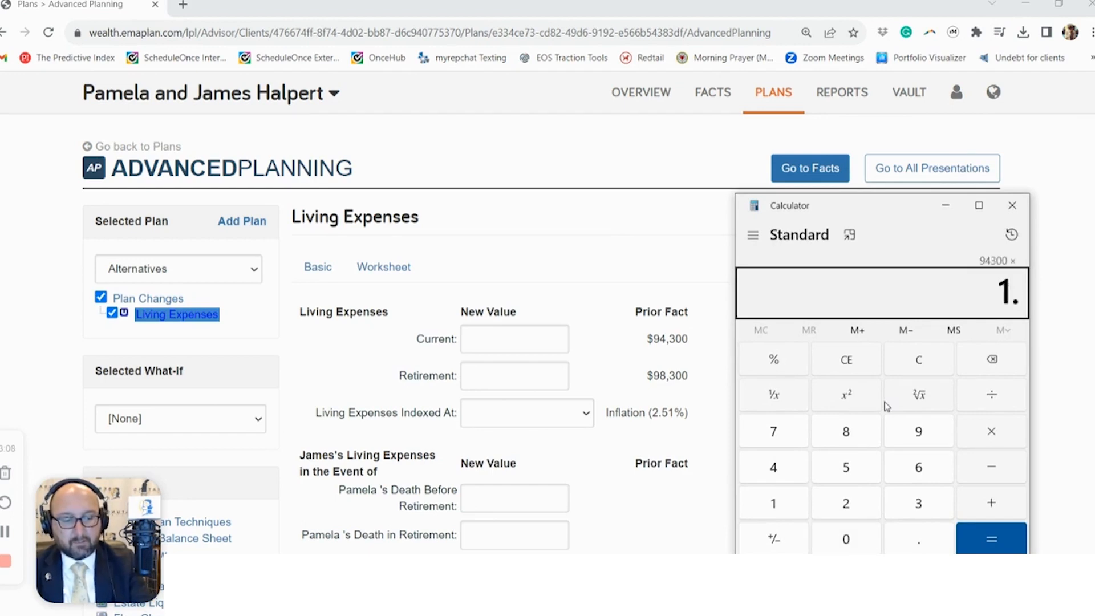
pyautogui.write('15')
pyautogui.press('Return')
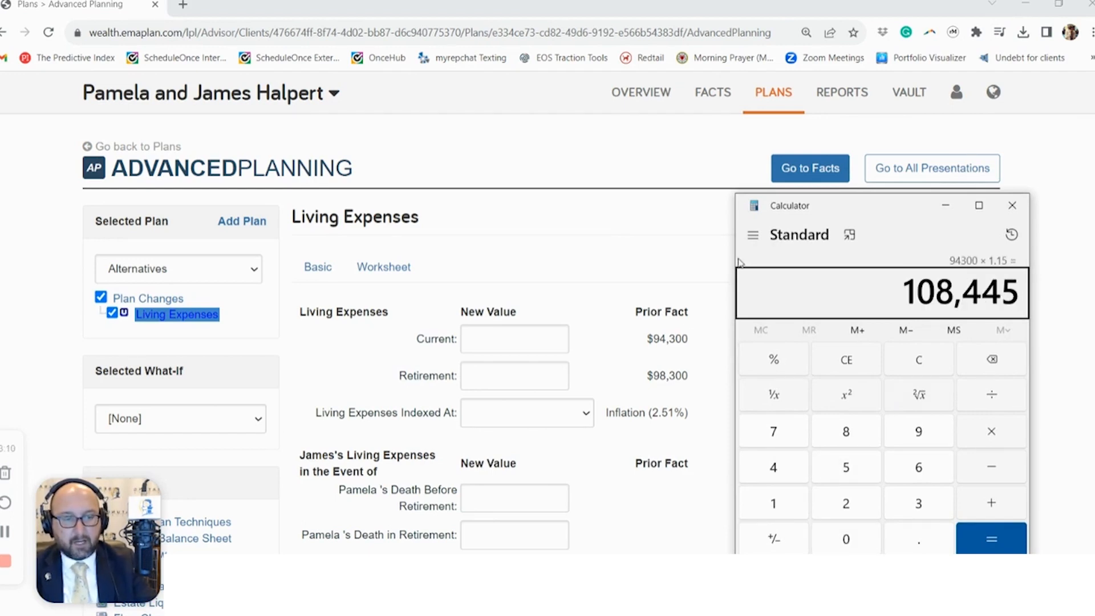
# Step: Set the new value of the current living expenses to 109000 in the plan change
pyautogui.moveTo(831, 216); pyautogui.dragTo(677, 228)
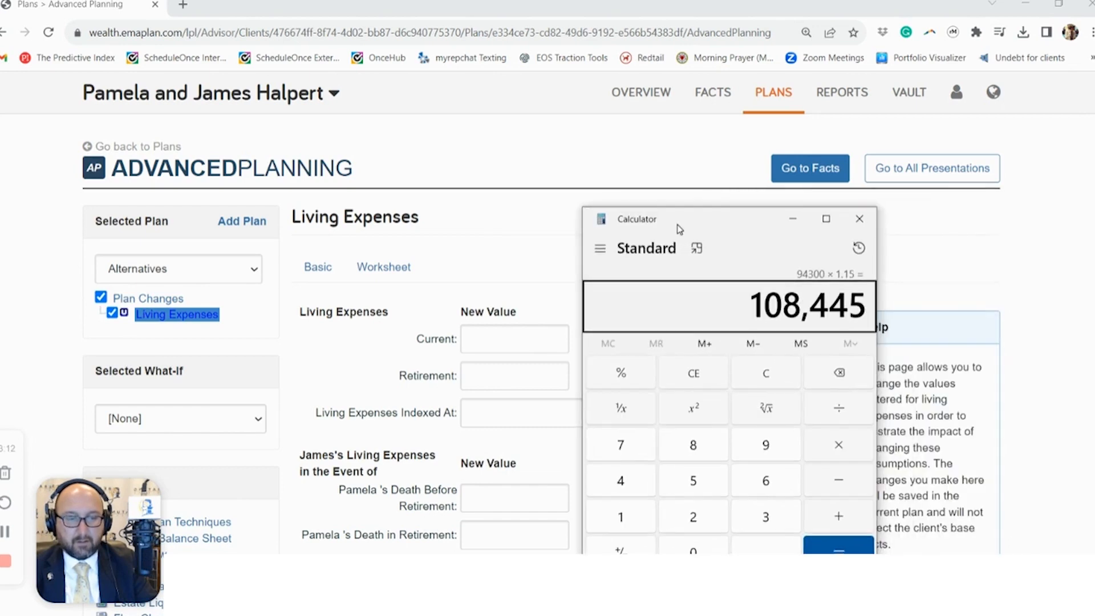
pyautogui.click(539, 346)
pyautogui.write('1')
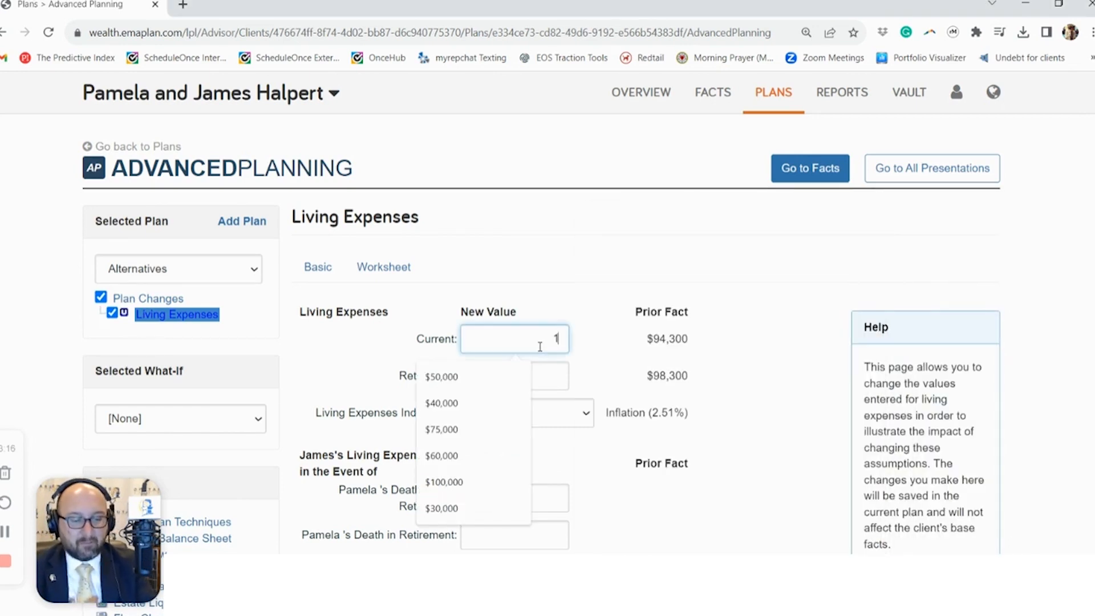
pyautogui.write('09000')
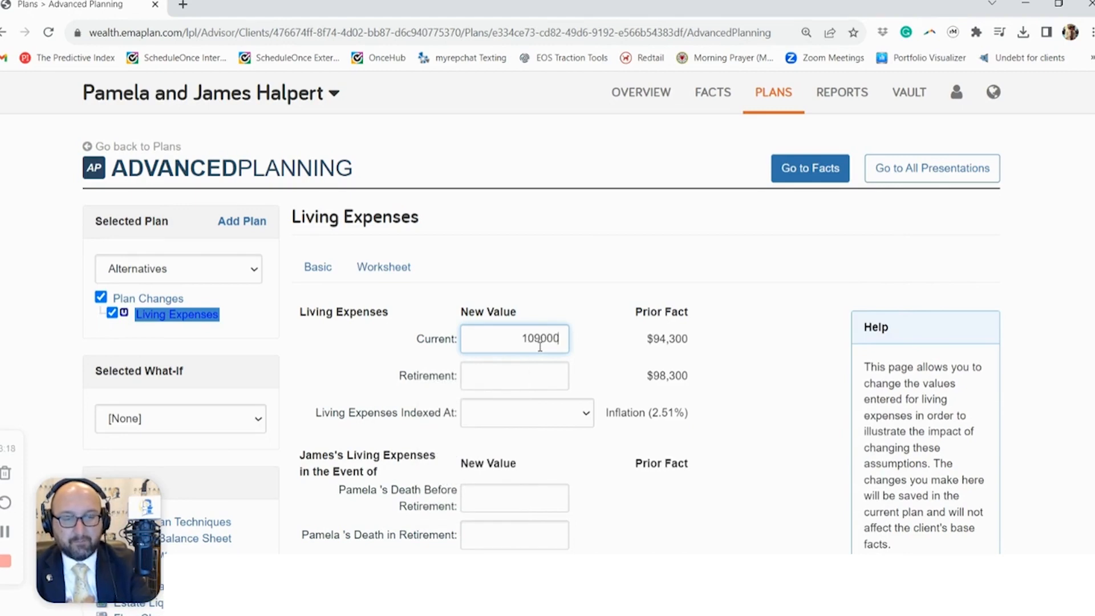
# Step: Calculate a 15% increase of the retirement living expenses in Calculator as 98300 × 1.15
pyautogui.hotkey('alt', 'Tab')
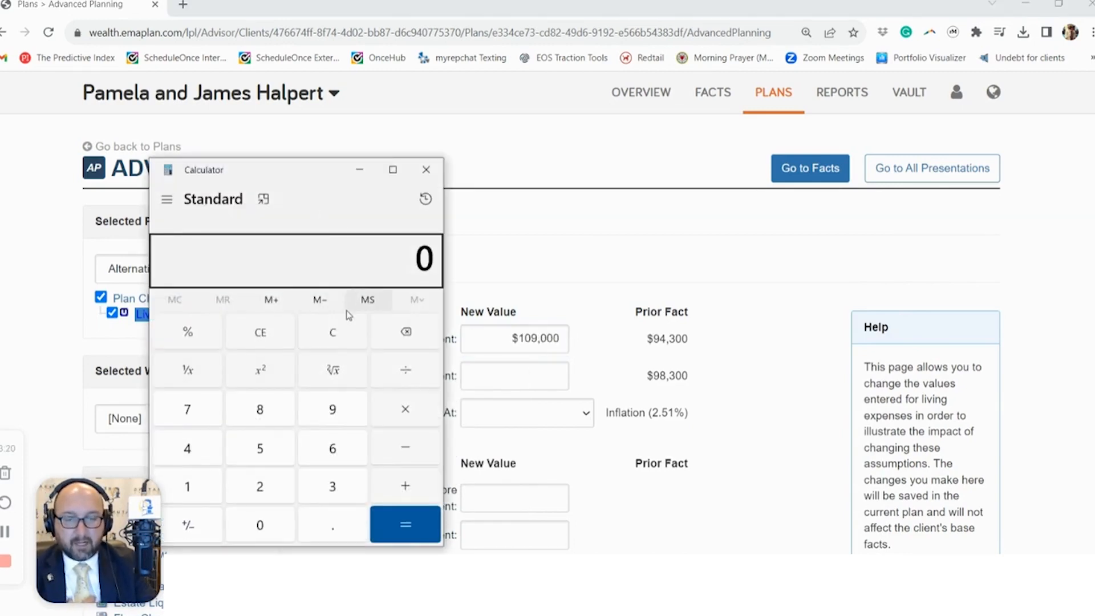
pyautogui.write('98300')
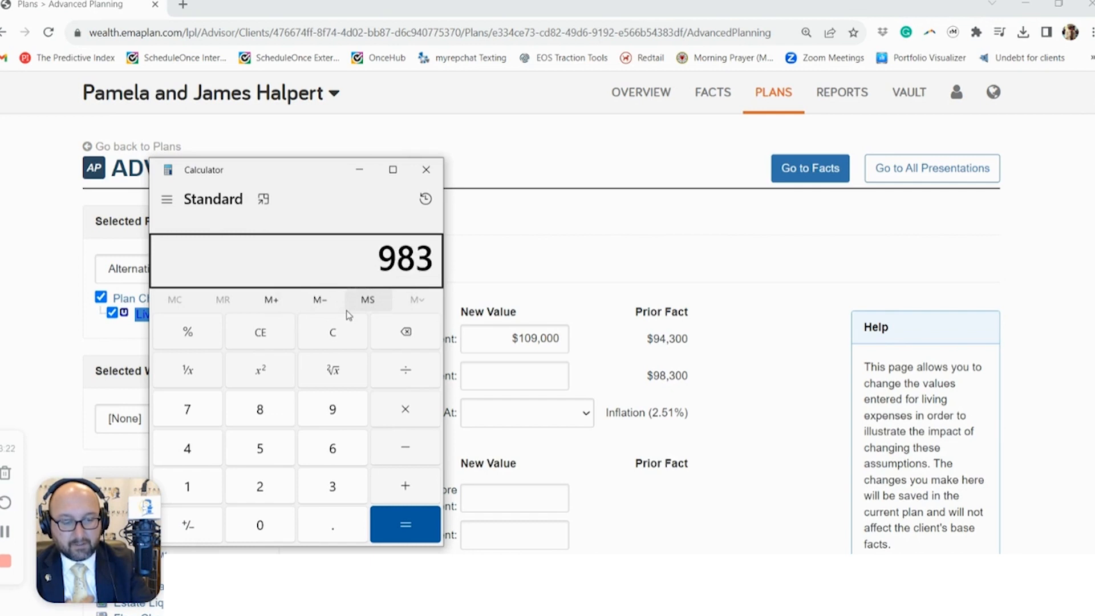
pyautogui.press('*')
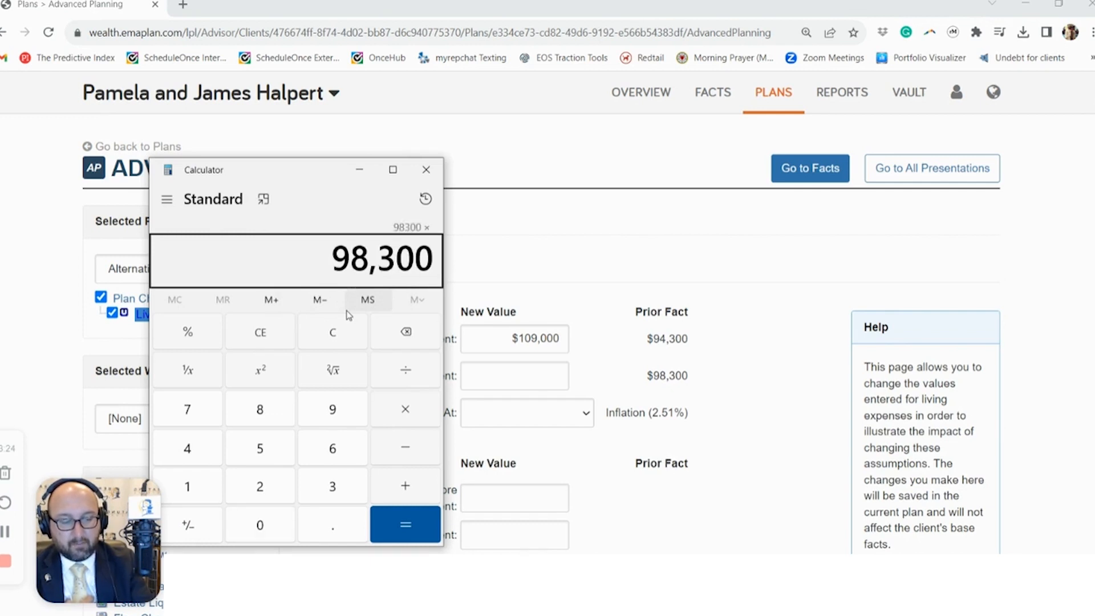
pyautogui.write('1.15')
pyautogui.press('Return')
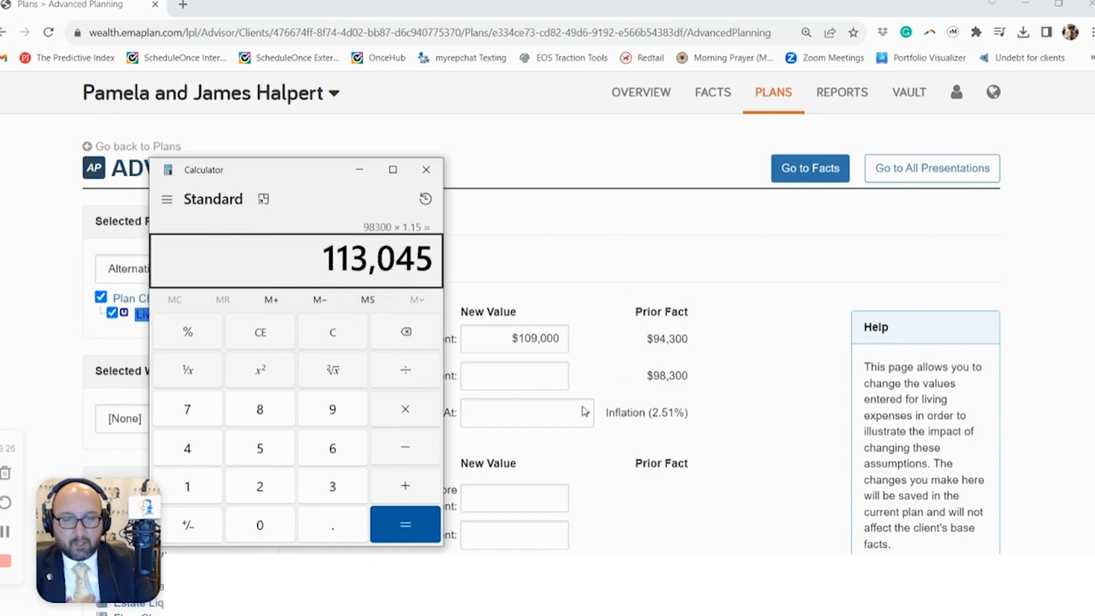
# Step: Set the new value of the retirement living expenses to 113000 in the plan change
pyautogui.click(539, 379)
pyautogui.write('13')
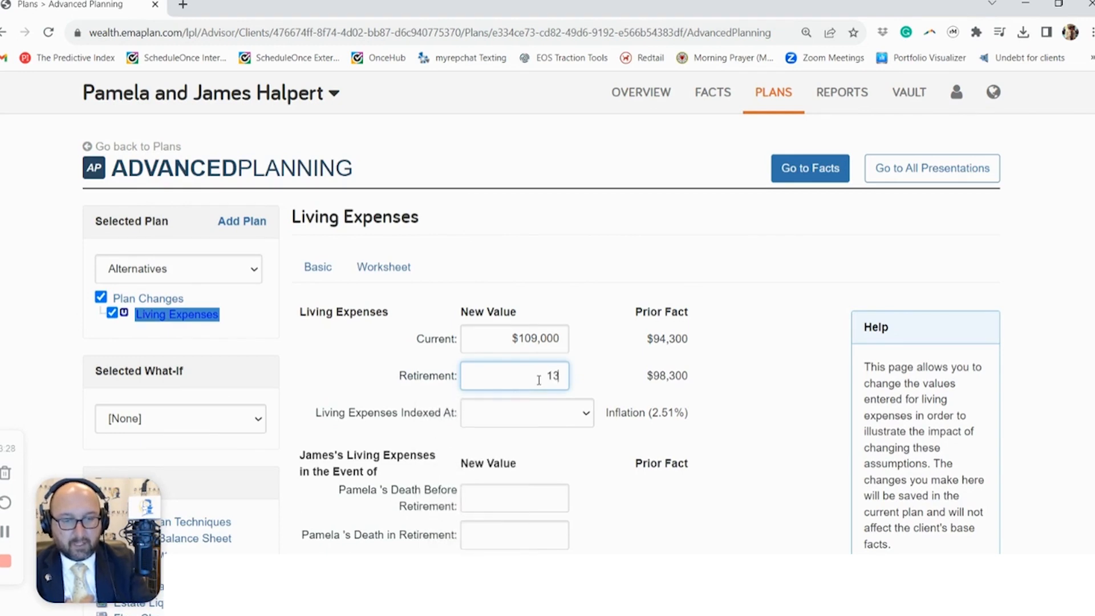
pyautogui.press('BackSpace')
pyautogui.write('13,000')
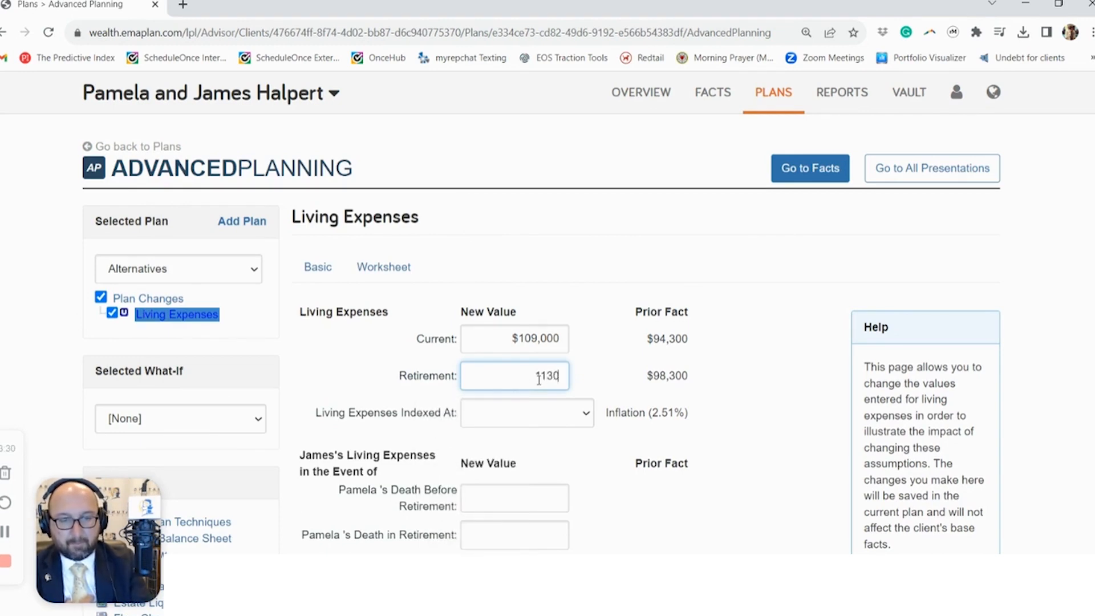
pyautogui.click(583, 357)
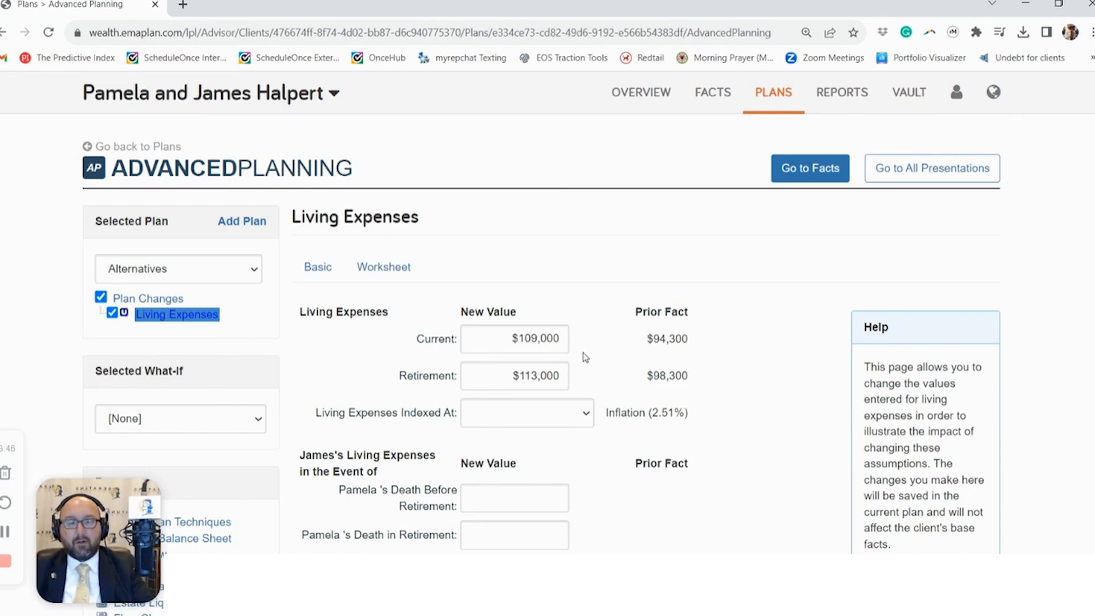
# Step: Index the living expenses at a custom rate of 3.50% and finish the plan change
pyautogui.scroll(-5, 496, 352)
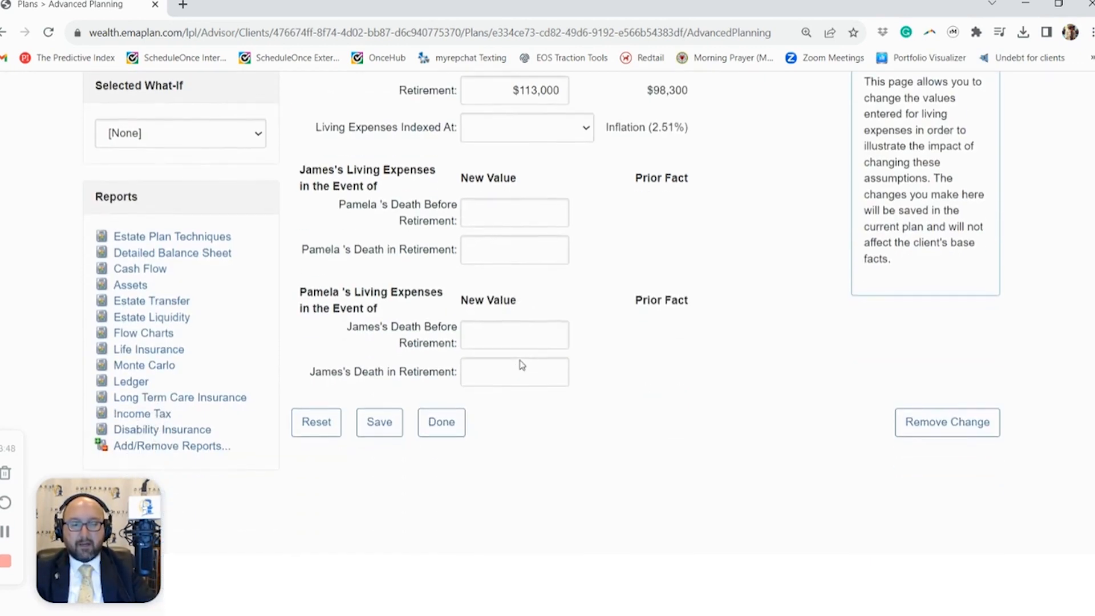
pyautogui.click(586, 132)
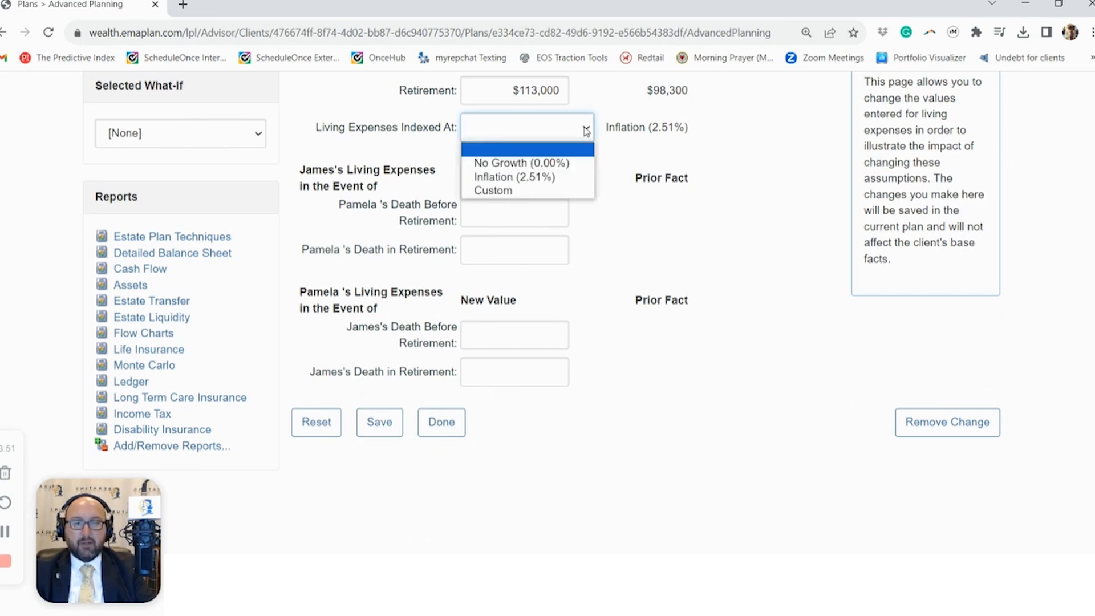
pyautogui.click(549, 191)
pyautogui.click(651, 128)
pyautogui.write('3')
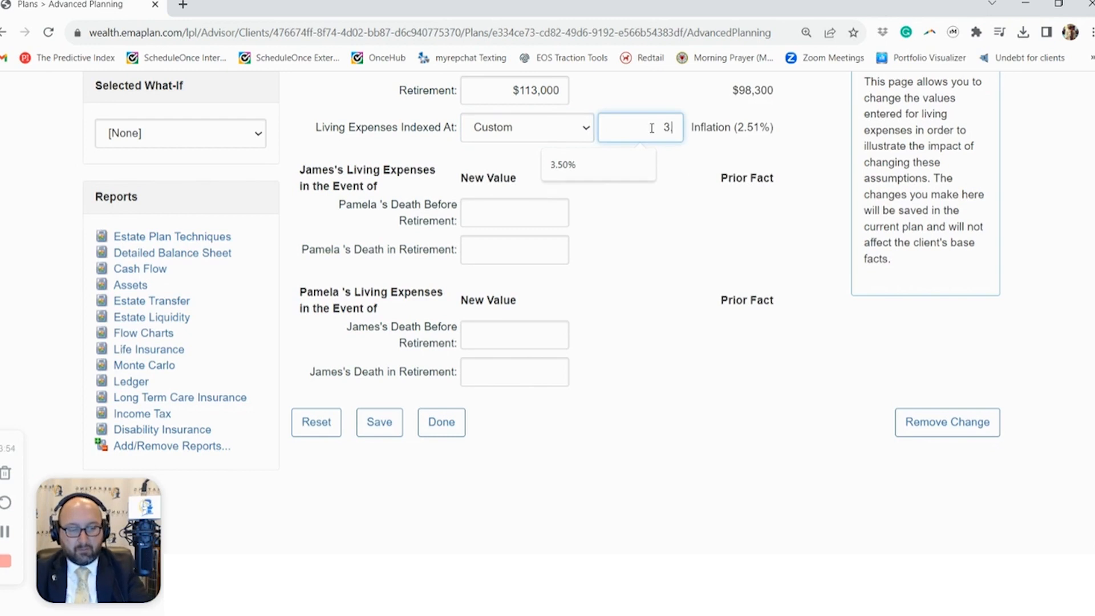
pyautogui.write('.50')
pyautogui.click(720, 246)
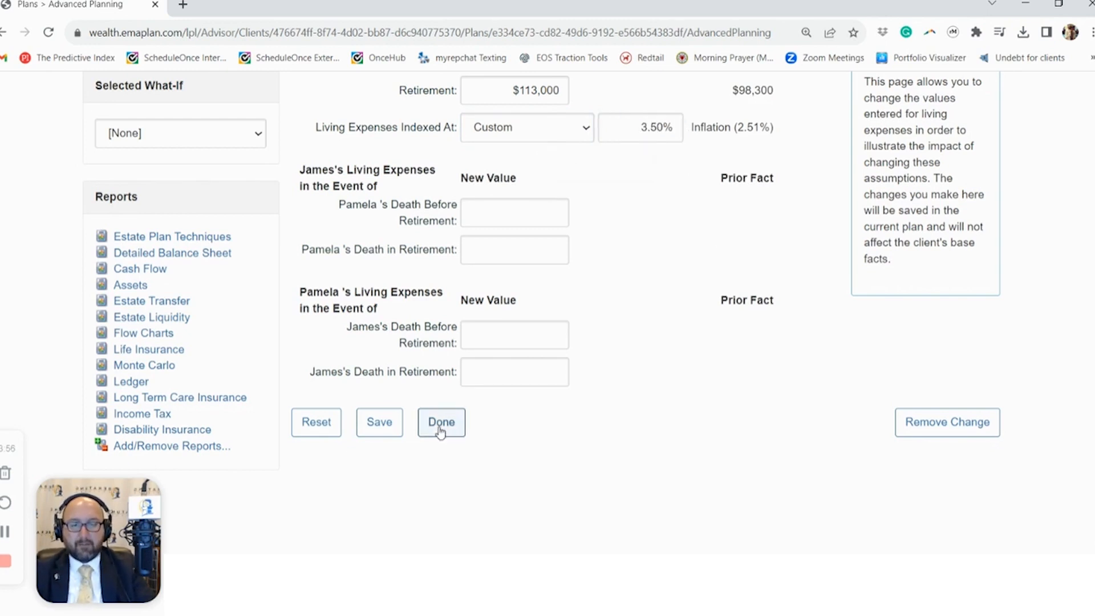
pyautogui.click(460, 431)
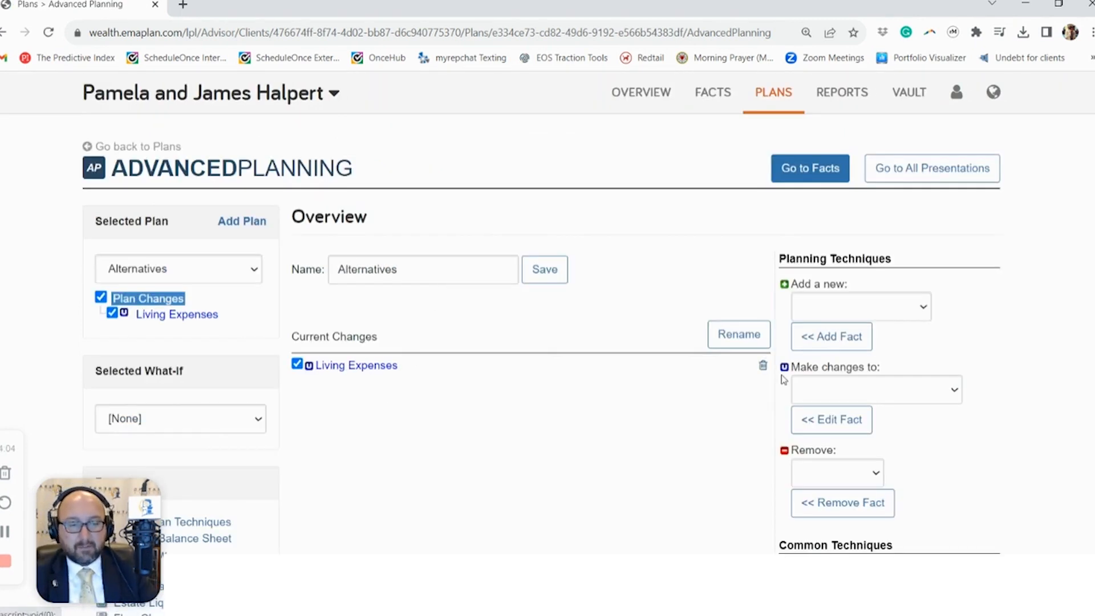
# Step: Add a new Reinvestment technique to the plan and name it "Move Accounts to Recommended Portfolio"
pyautogui.click(892, 307)
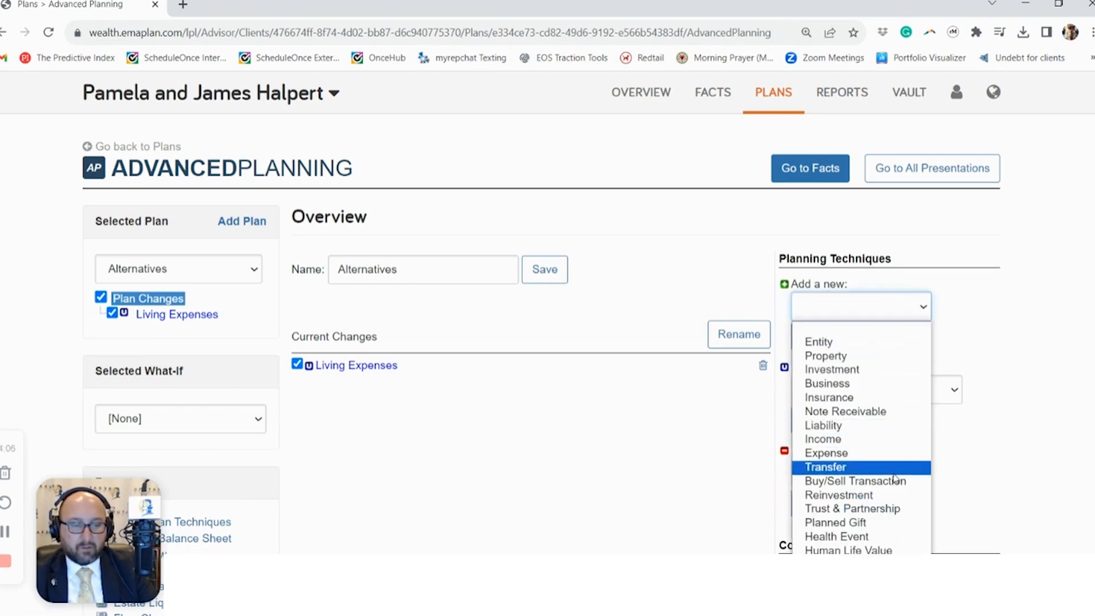
pyautogui.click(872, 495)
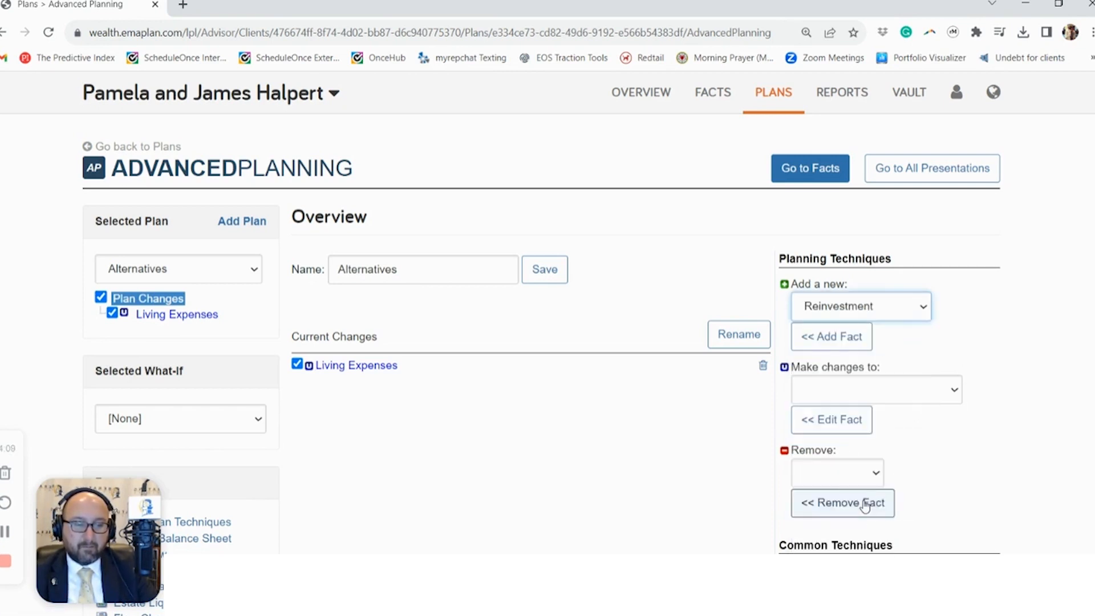
pyautogui.click(857, 343)
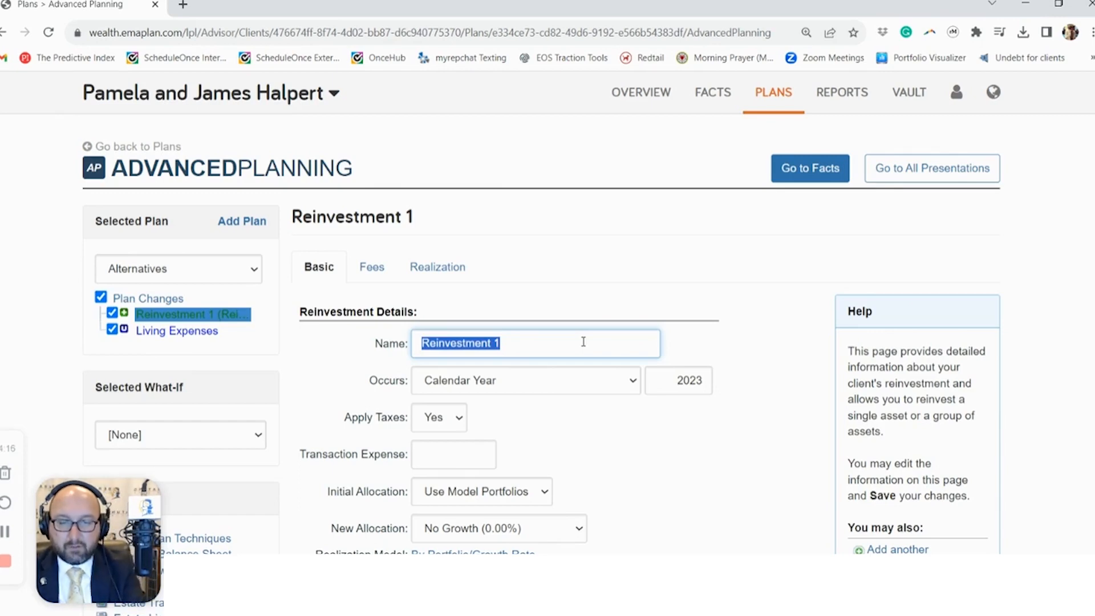
pyautogui.write('Ma')
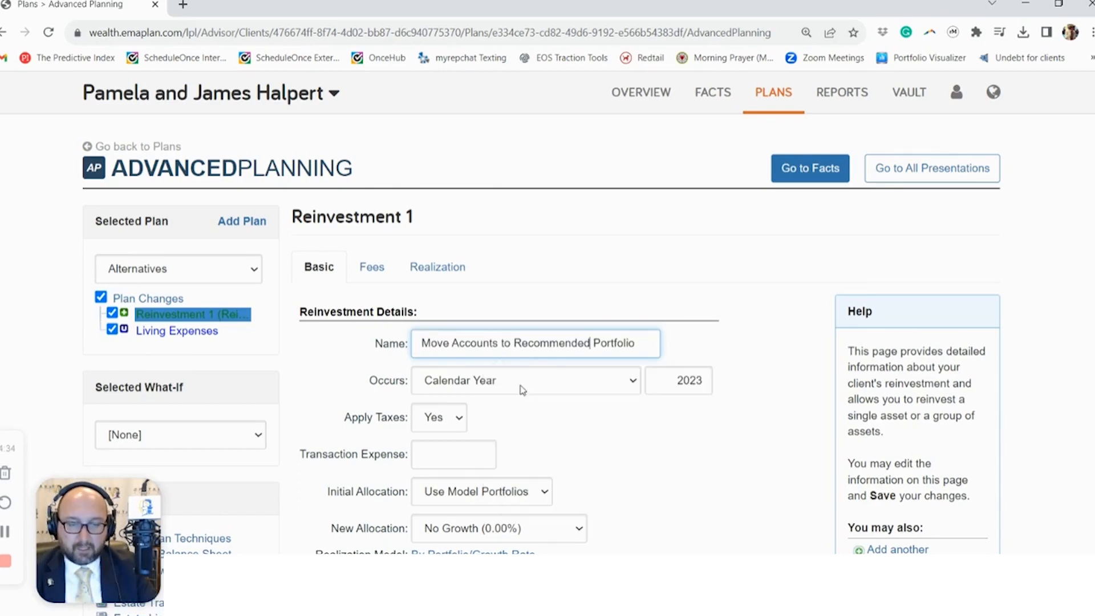
# Step: Keep the reinvestment's initial allocation on model portfolios and set its new allocation to Recomm Port (8.43%)
pyautogui.click(521, 385)
pyautogui.click(521, 385)
pyautogui.scroll(-1, 546, 415)
pyautogui.scroll(-1, 545, 415)
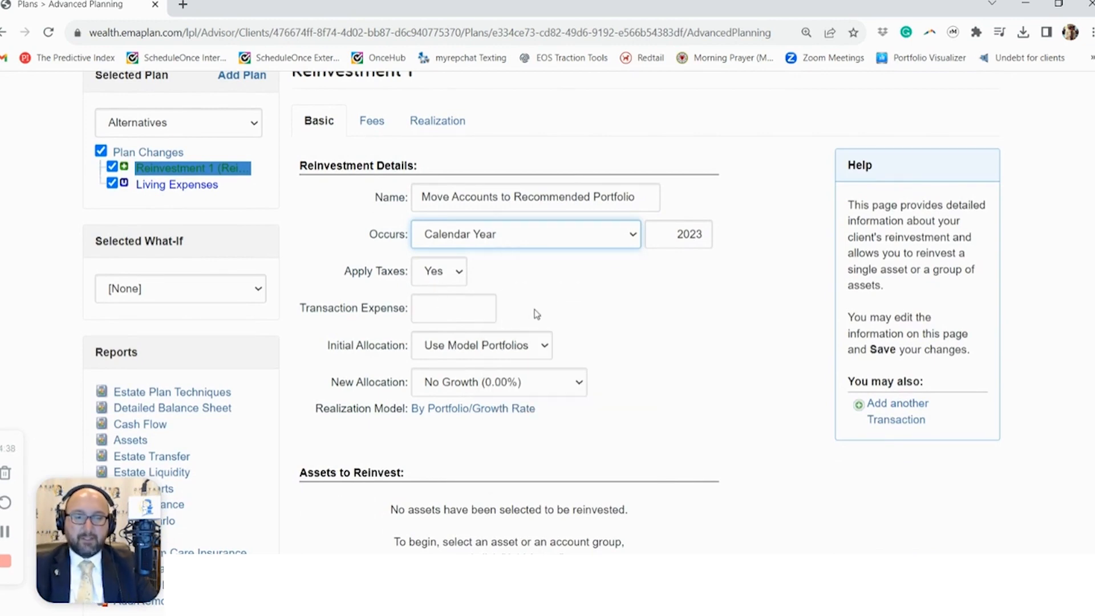
pyautogui.click(534, 345)
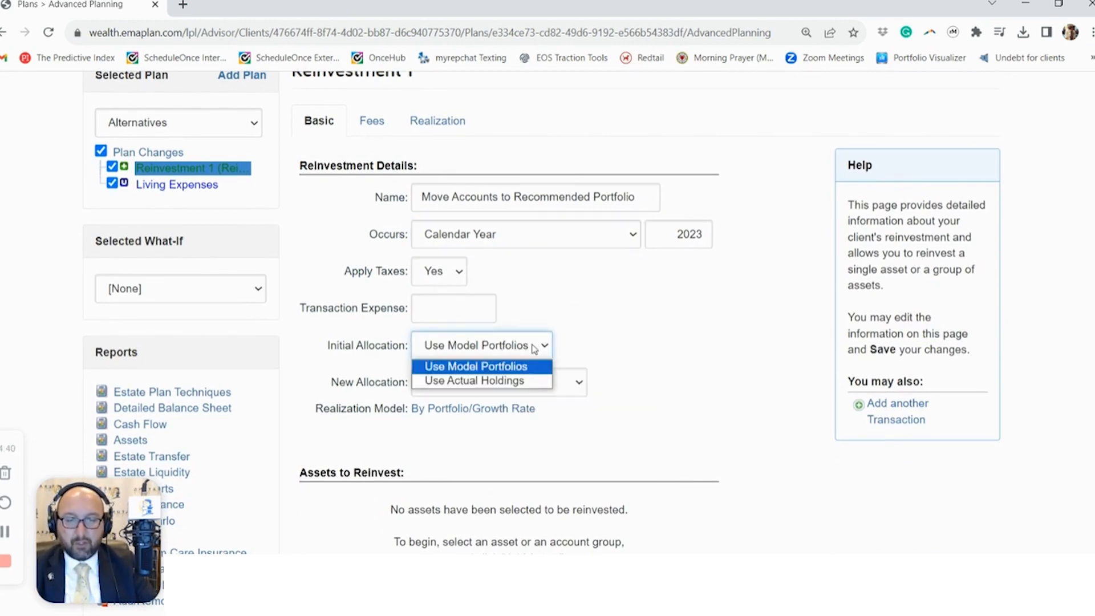
pyautogui.click(534, 348)
pyautogui.click(557, 383)
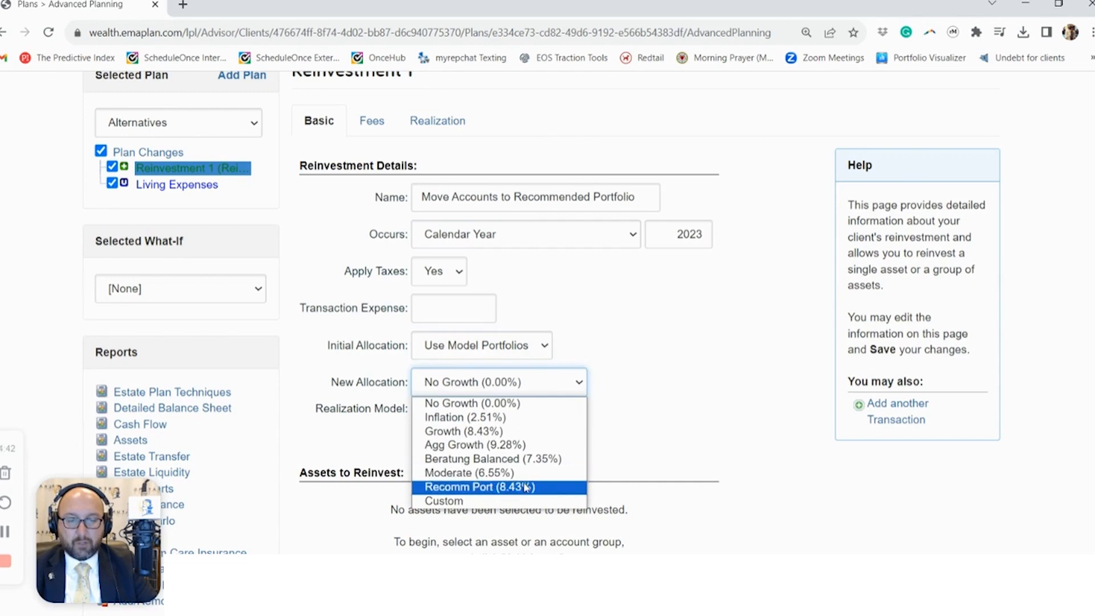
pyautogui.click(516, 444)
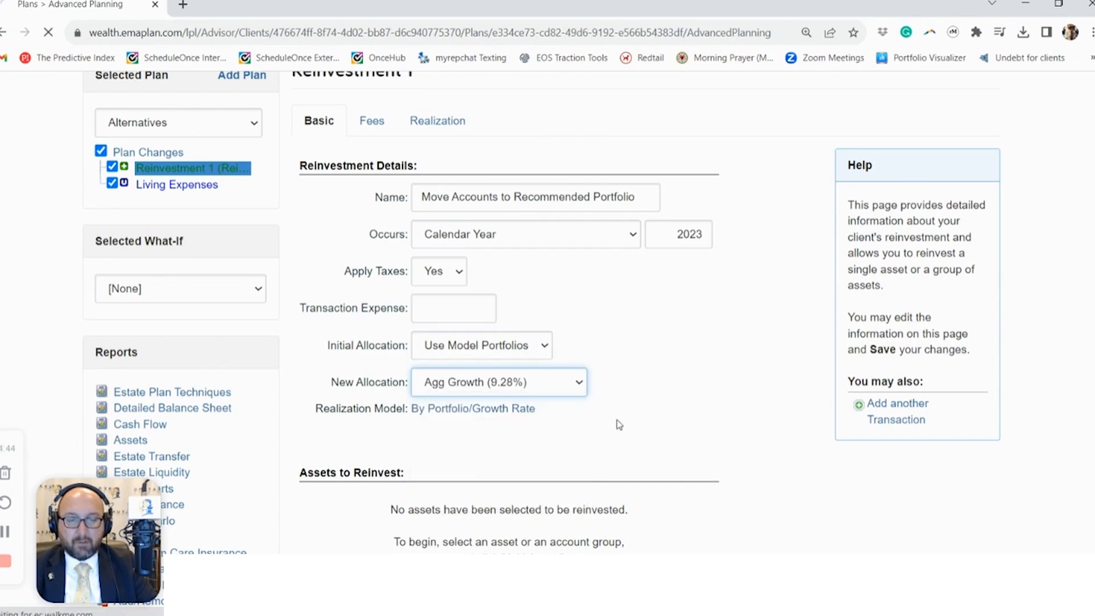
pyautogui.click(578, 390)
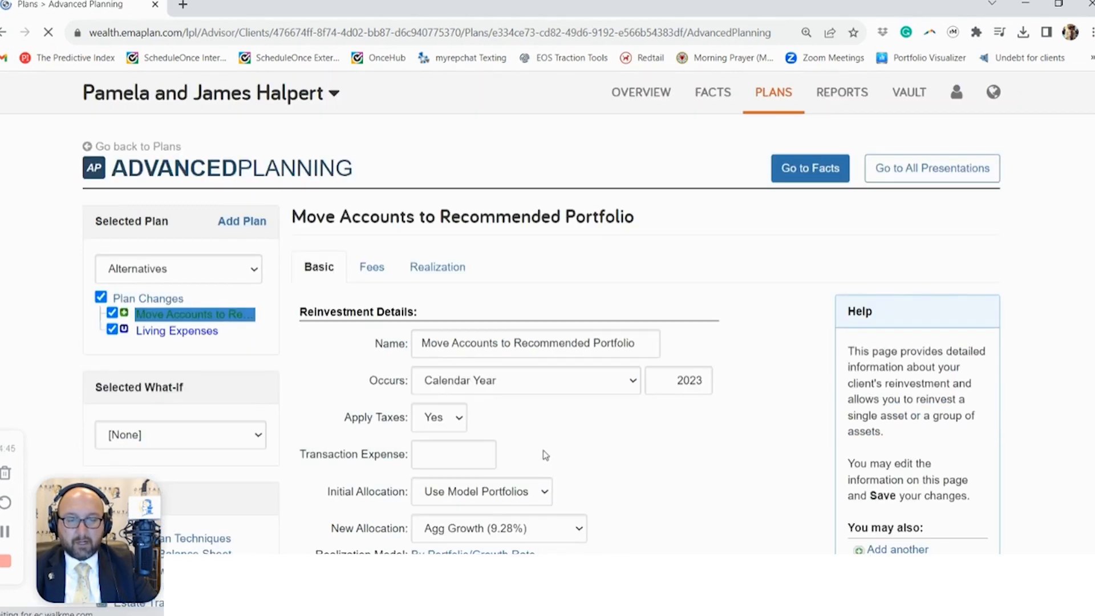
pyautogui.click(540, 530)
pyautogui.click(547, 492)
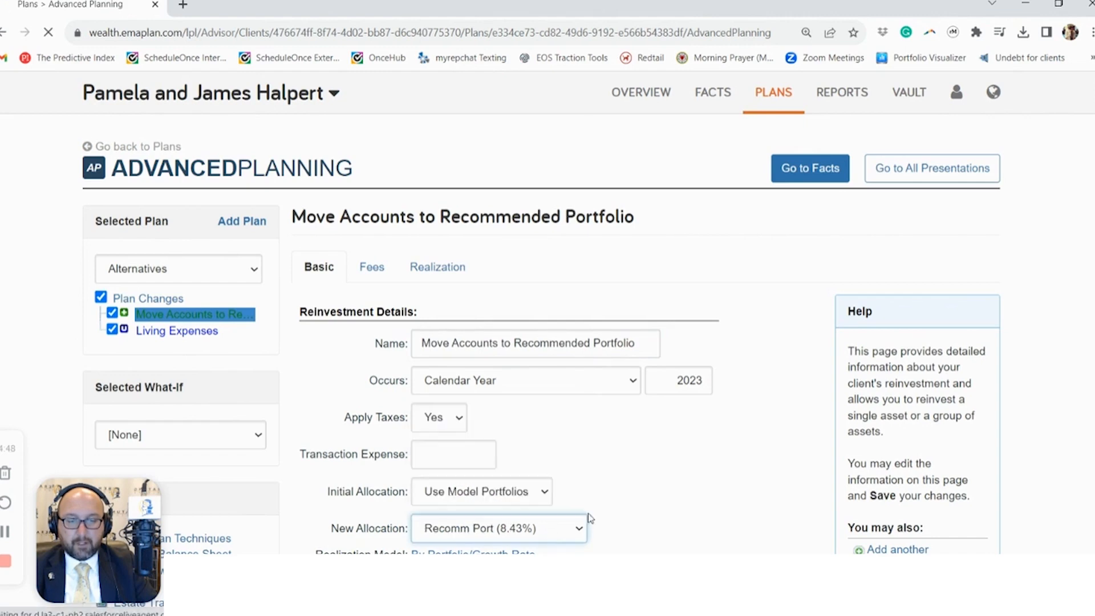
# Step: Add All Assets as the assets to reinvest and finish the reinvestment
pyautogui.scroll(-4, 616, 524)
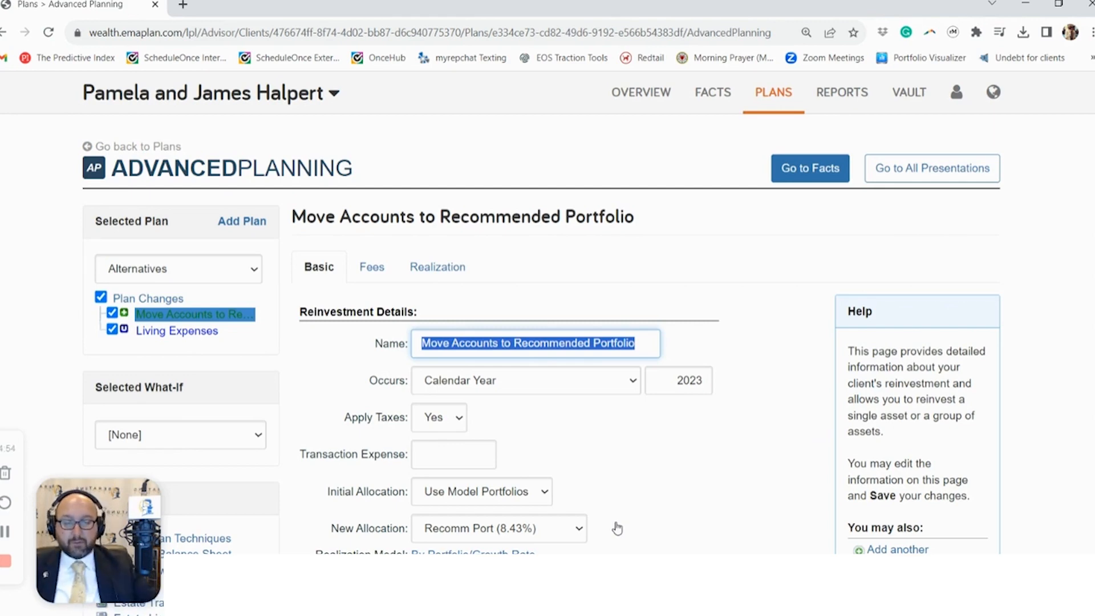
pyautogui.scroll(-4, 638, 513)
pyautogui.click(553, 532)
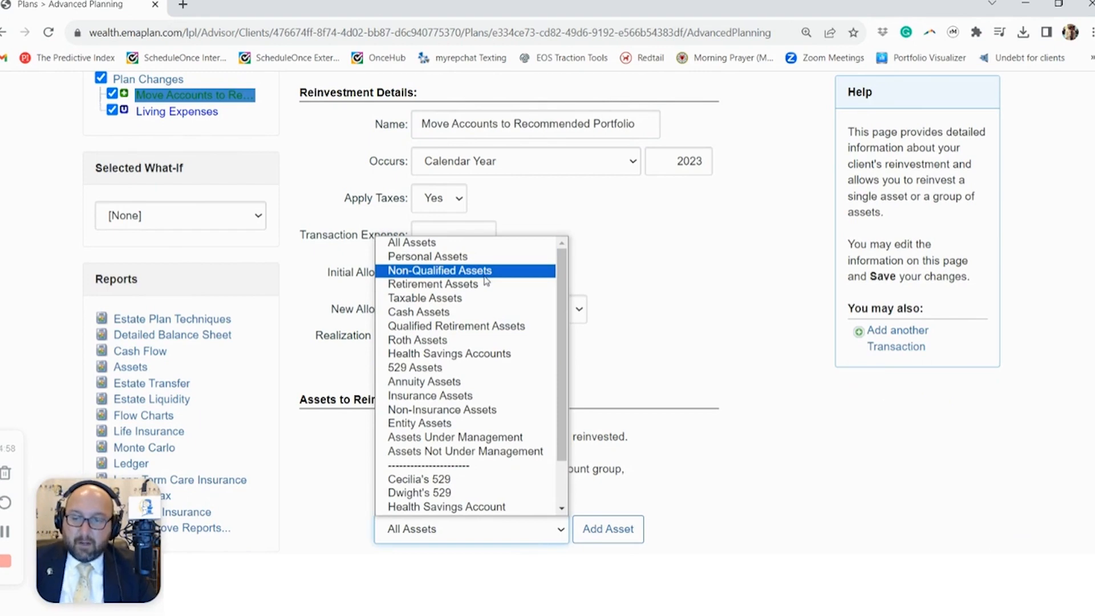
pyautogui.click(604, 529)
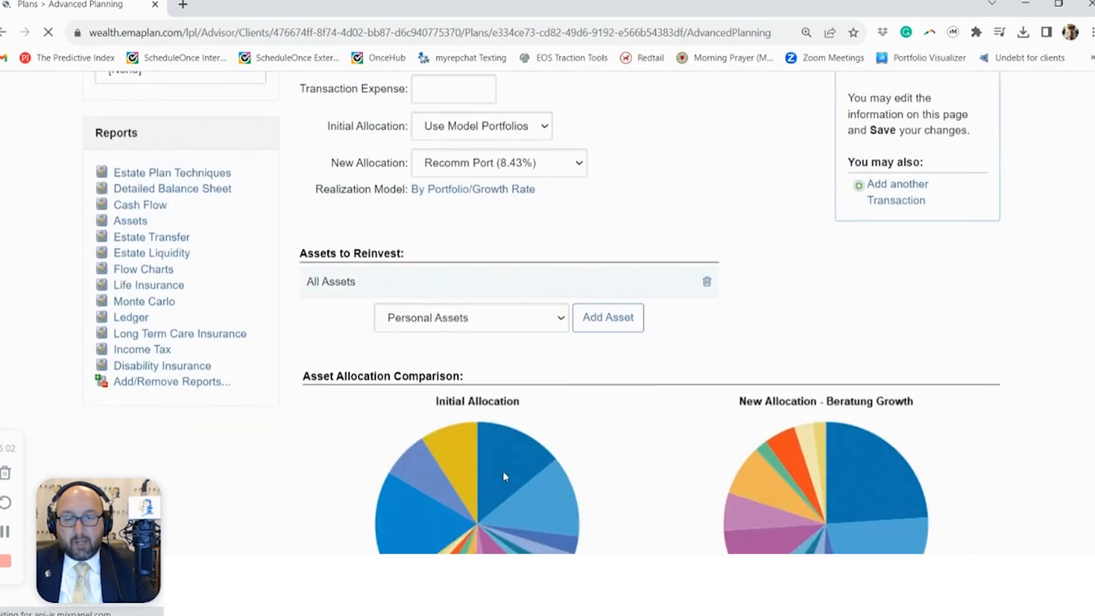
pyautogui.scroll(-5, 500, 407)
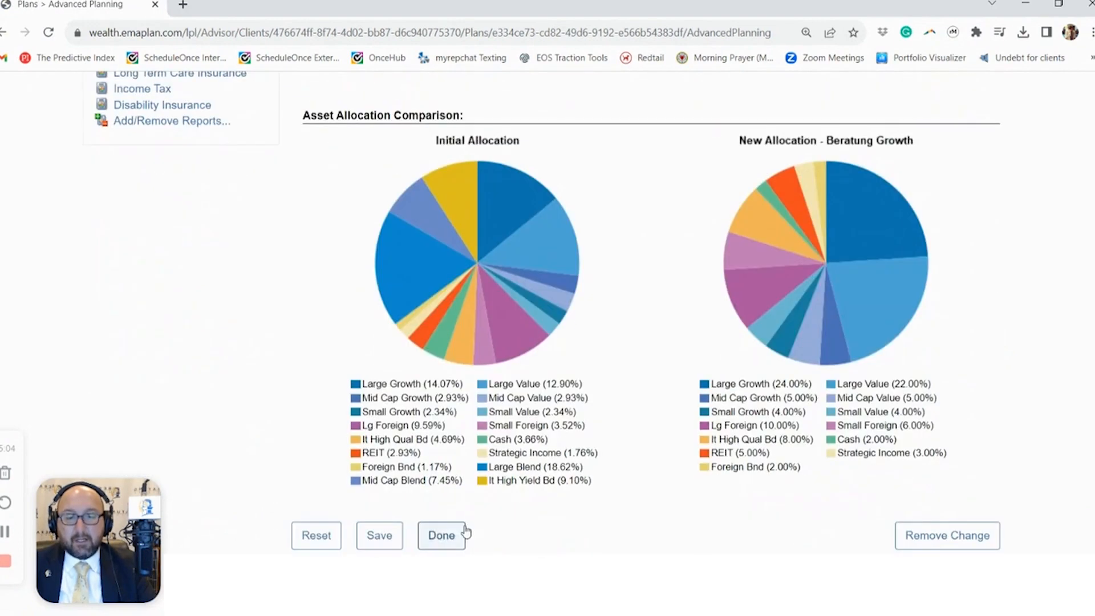
pyautogui.click(447, 537)
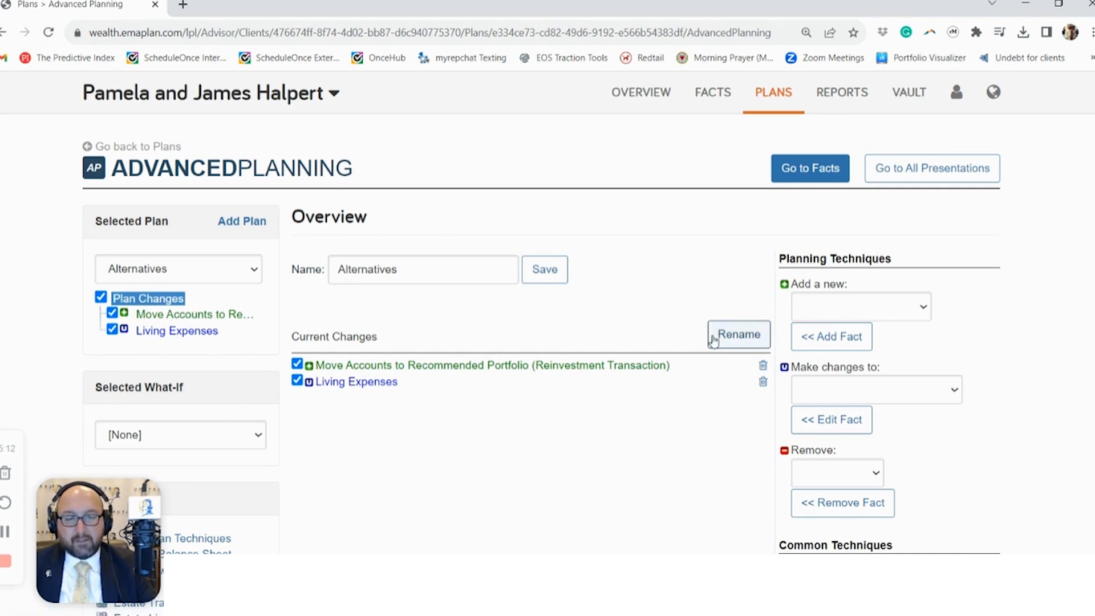
# Step: Rename the Living Expenses plan change as "Major Increase in Living Expense (15%)"
pyautogui.click(737, 334)
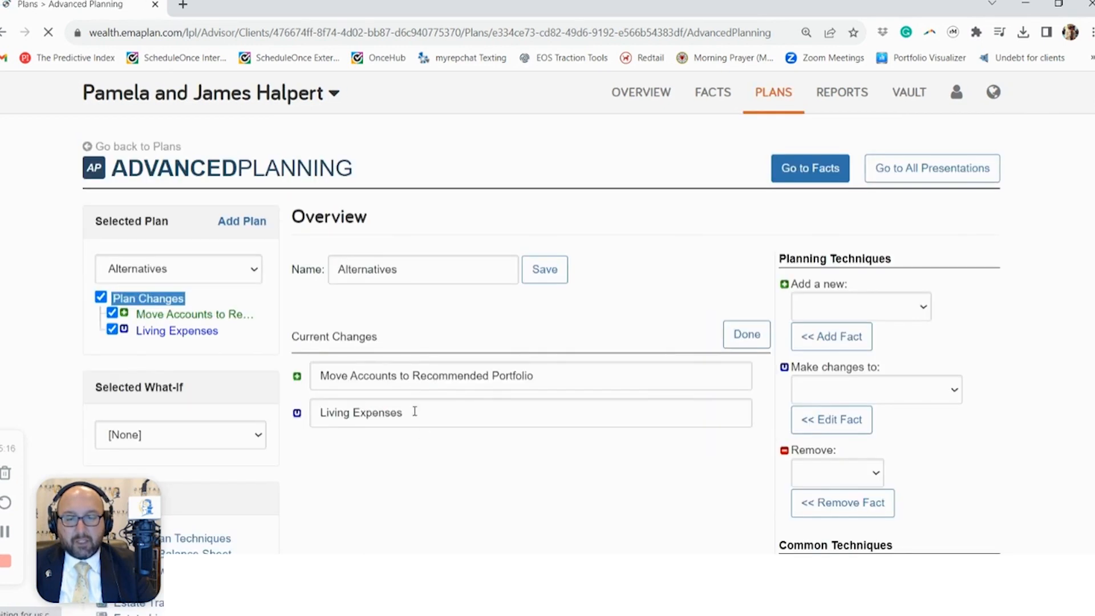
pyautogui.tripleClick(389, 412)
pyautogui.write('Maj')
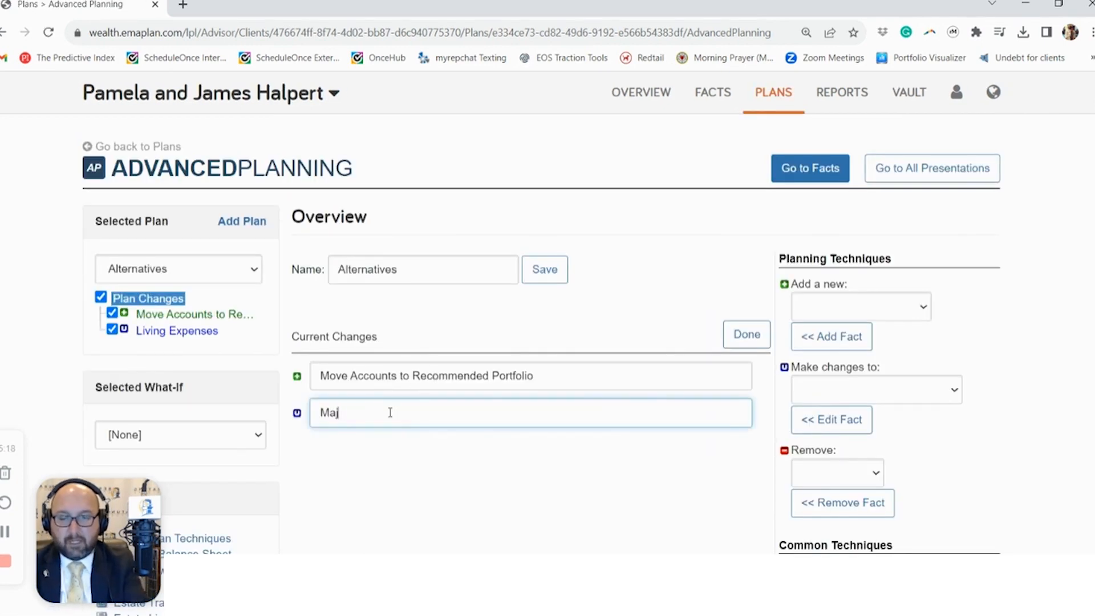
pyautogui.write('or Inc')
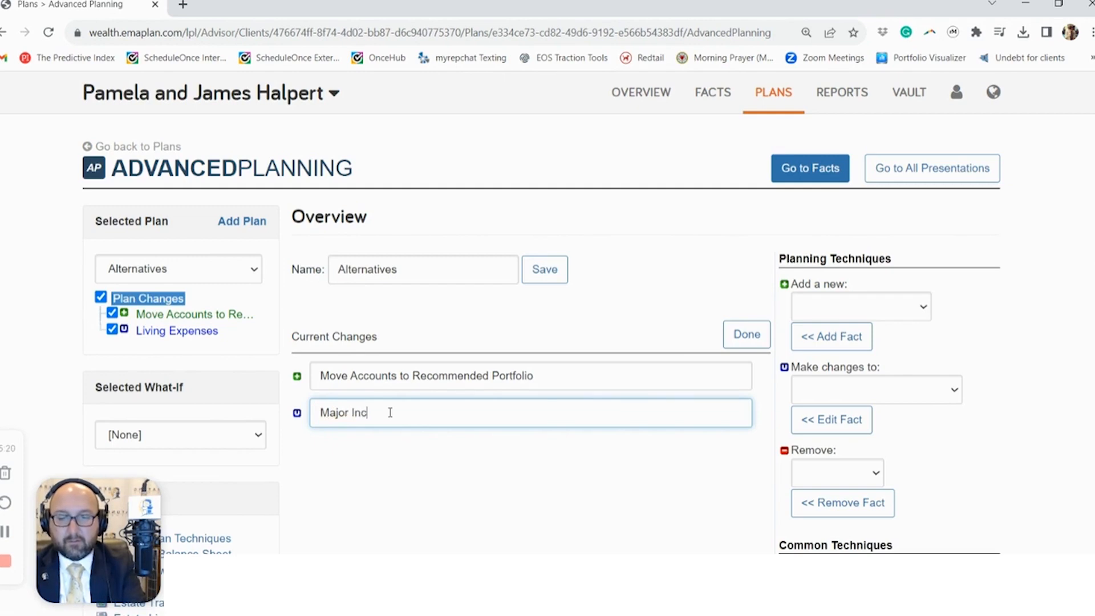
pyautogui.write('rease in LIving ')
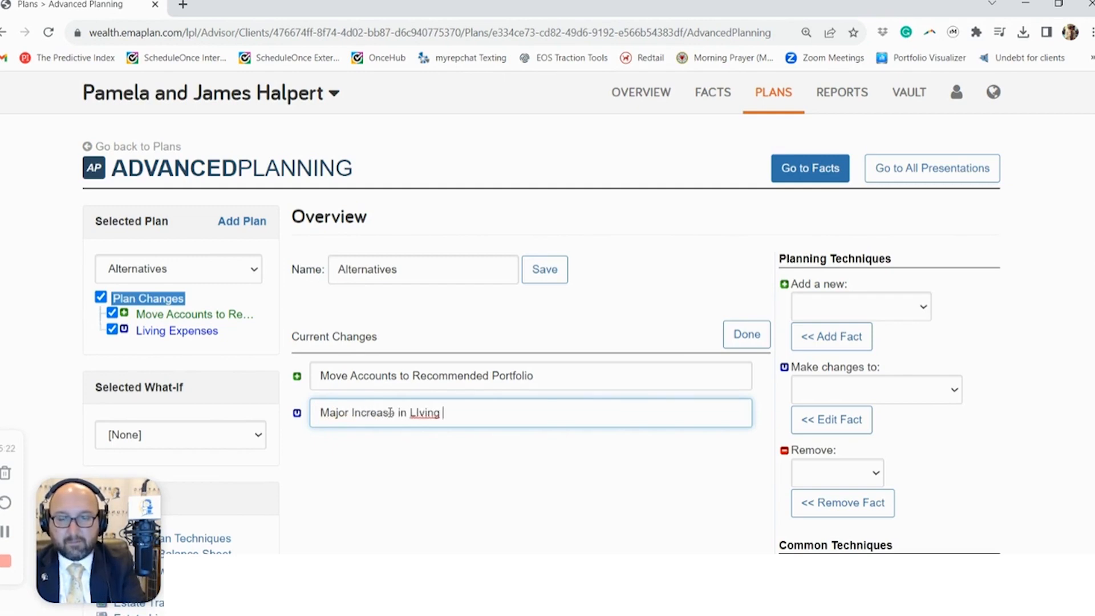
pyautogui.write('Expense (15%)')
pyautogui.click(746, 334)
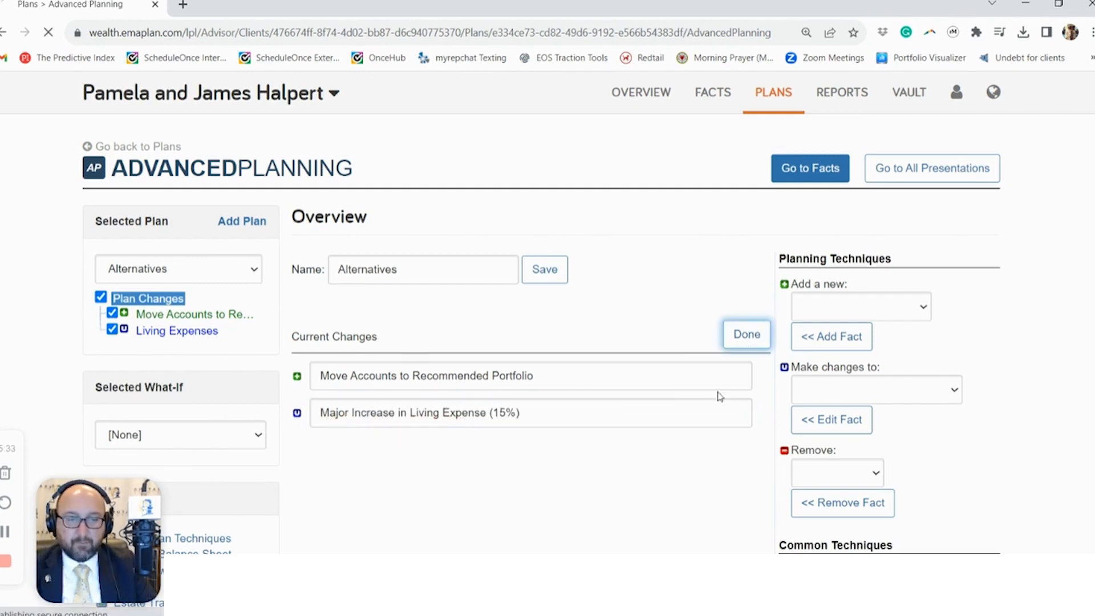
# Step: Start a plan change for the Inflation/Market assumptions
pyautogui.click(828, 384)
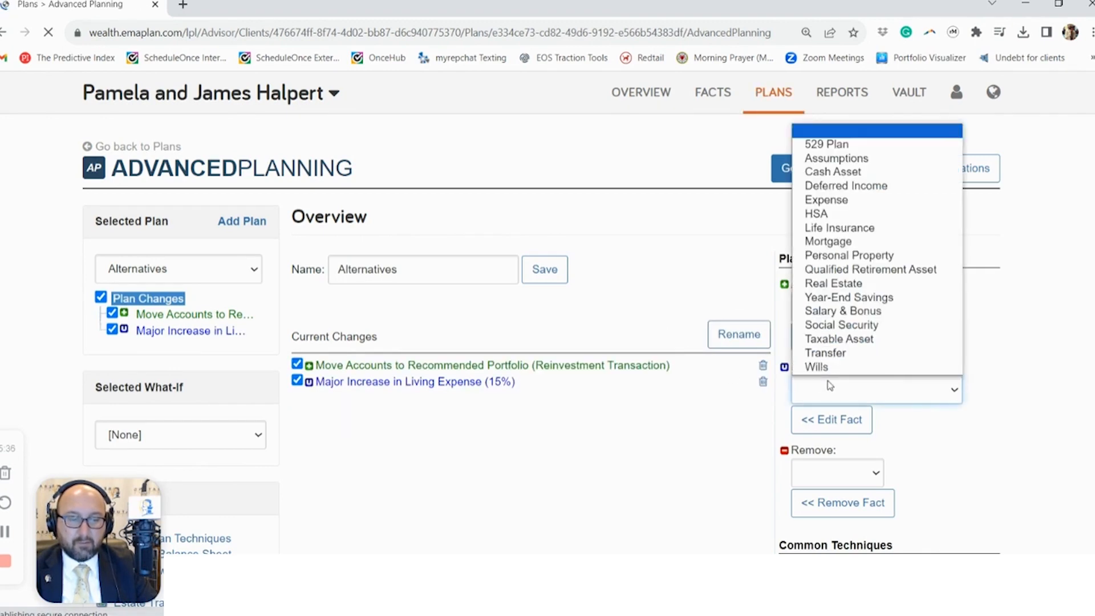
pyautogui.click(883, 159)
pyautogui.click(902, 423)
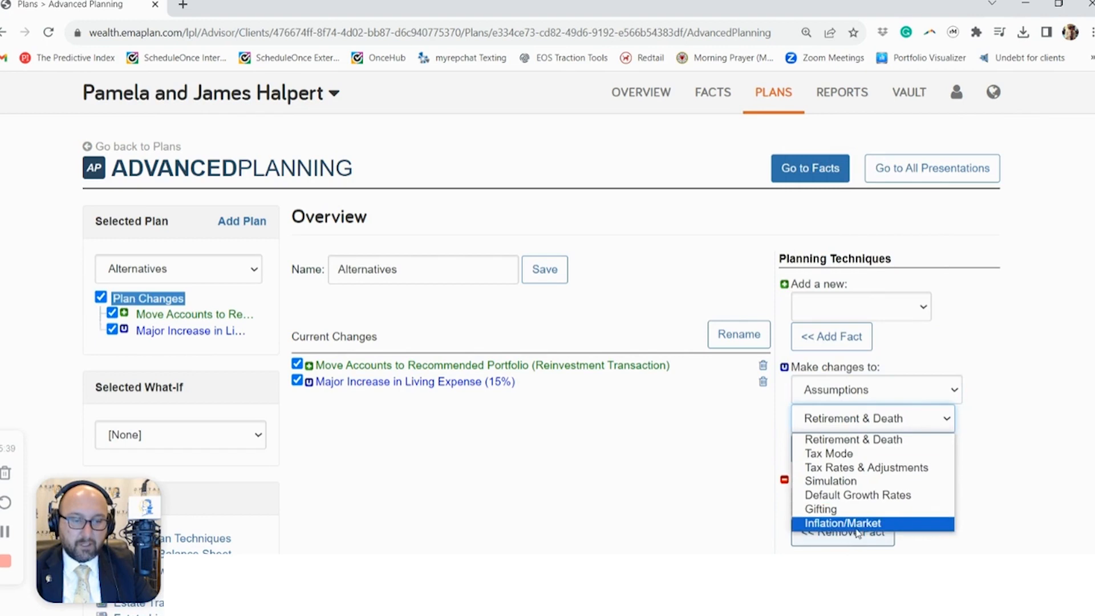
pyautogui.click(844, 521)
pyautogui.click(827, 454)
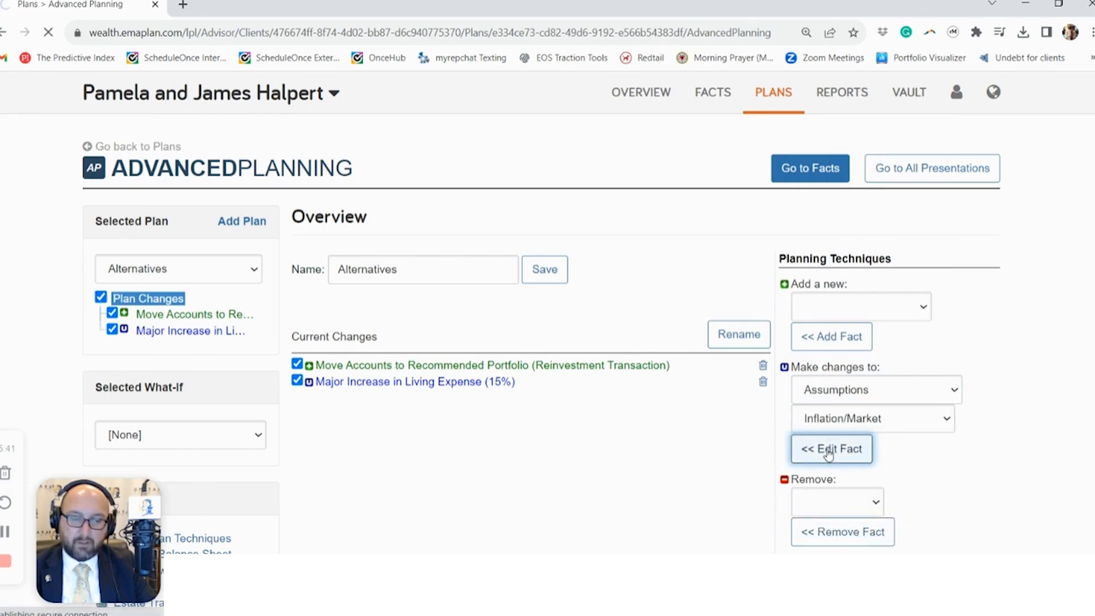
# Step: Define an atypical market starting at the age-65 retirement in 2045, lasting 1 year, with a -20.00% portfolio rate of return, and finish the change
pyautogui.click(478, 285)
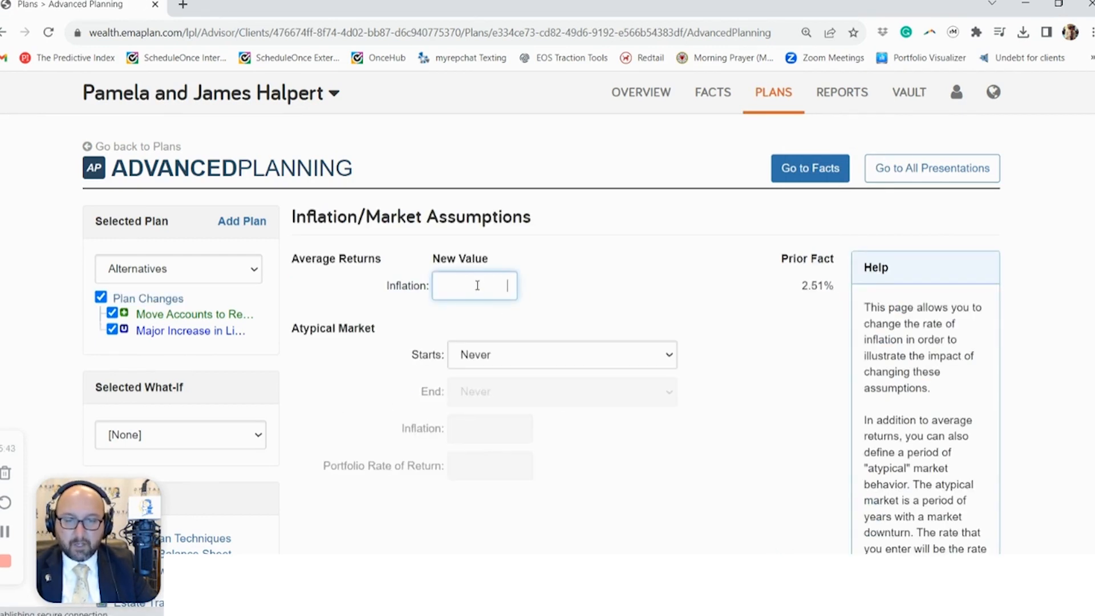
pyautogui.click(500, 355)
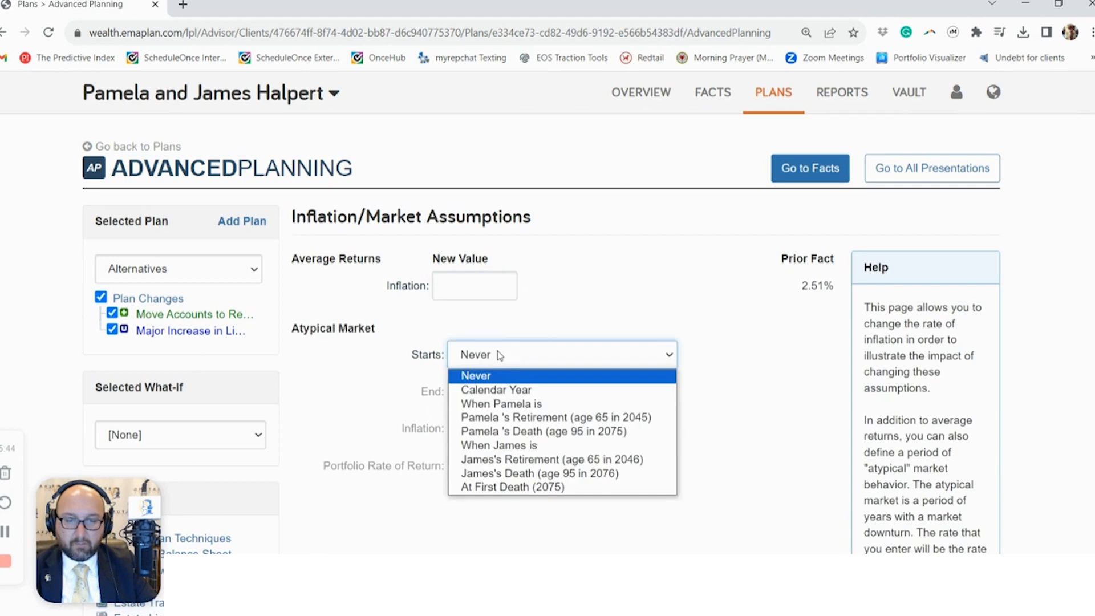
pyautogui.click(507, 419)
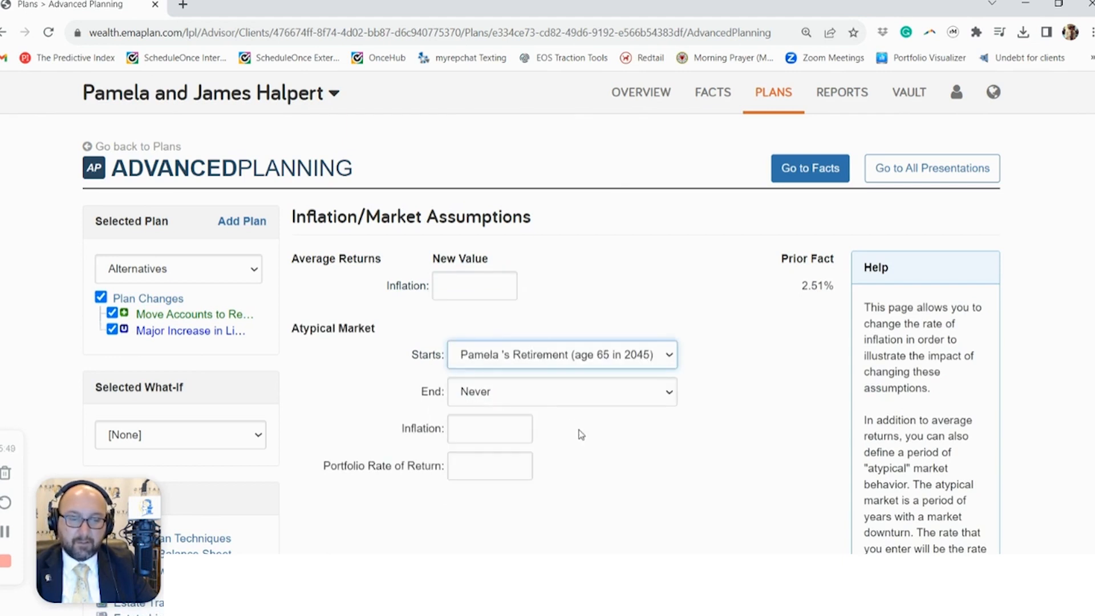
pyautogui.click(489, 459)
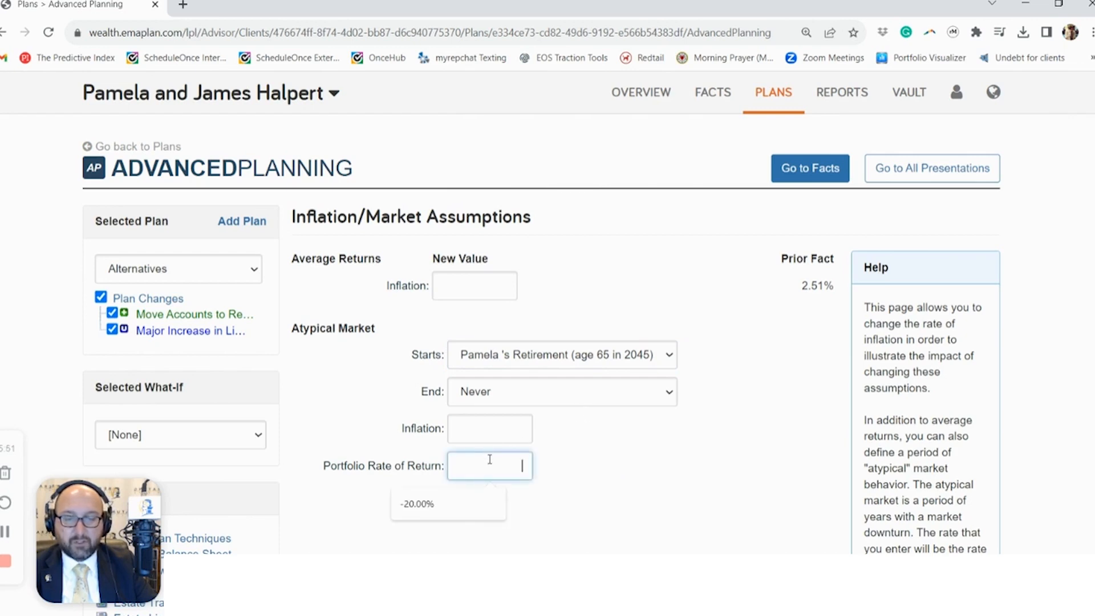
pyautogui.click(412, 515)
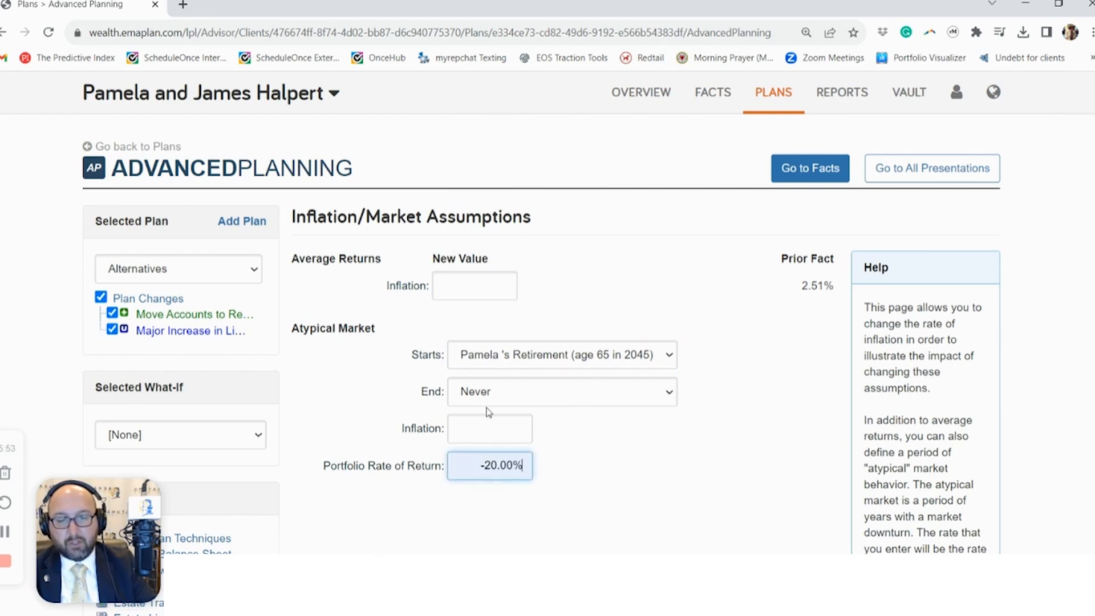
pyautogui.click(490, 393)
pyautogui.click(507, 537)
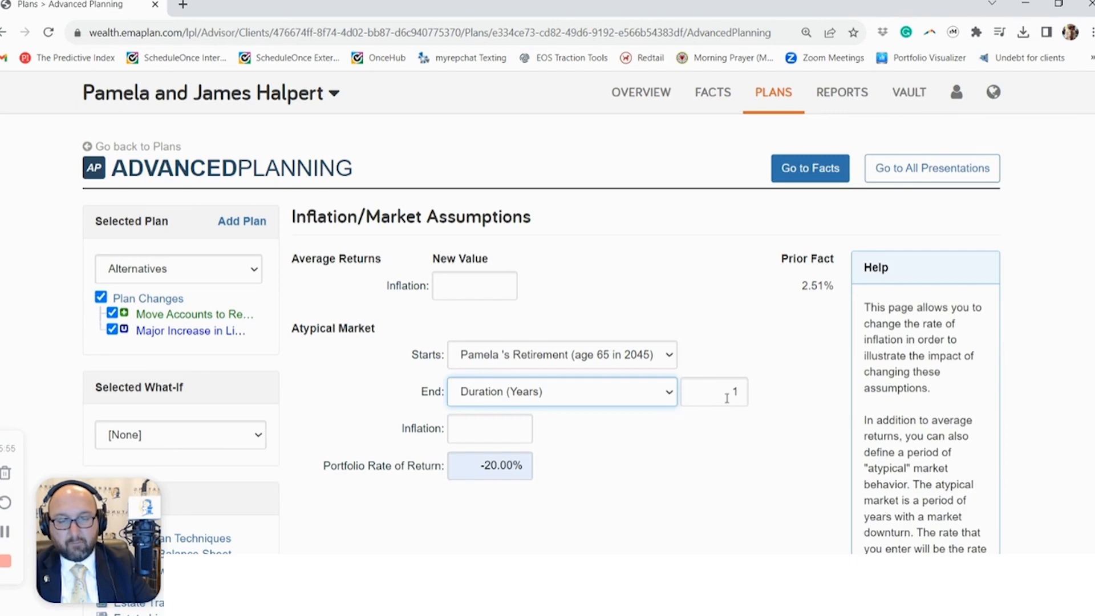
pyautogui.scroll(-5, 679, 472)
pyautogui.click(435, 360)
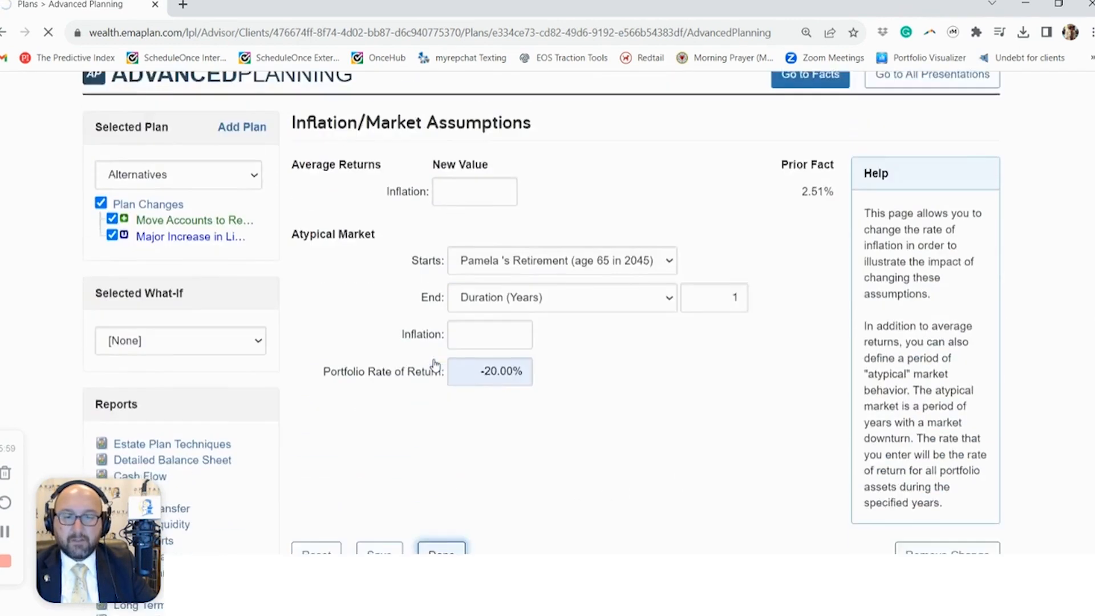
# Step: Rename the Inflation/Market Assumptions plan change as "Major Market Downturn" and finish renaming
pyautogui.click(726, 337)
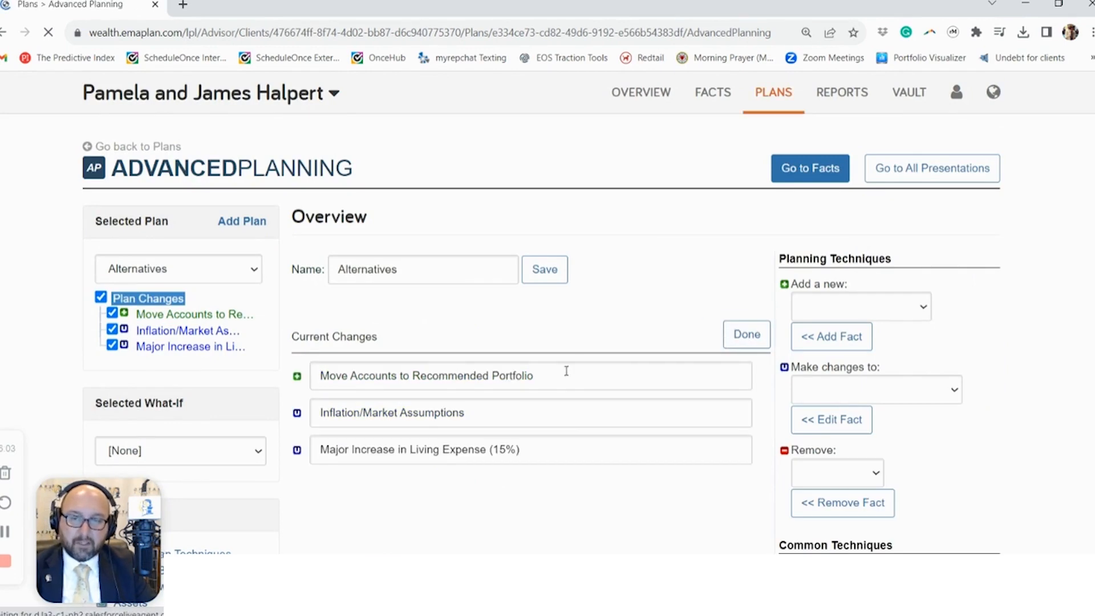
pyautogui.tripleClick(520, 460)
pyautogui.tripleClick(479, 412)
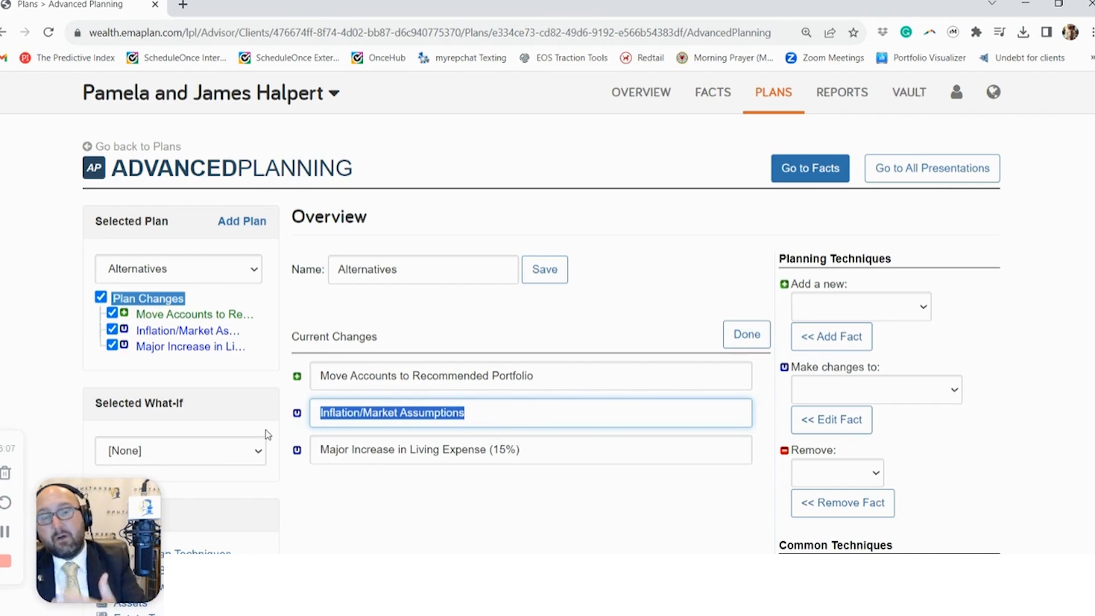
pyautogui.write('Major ')
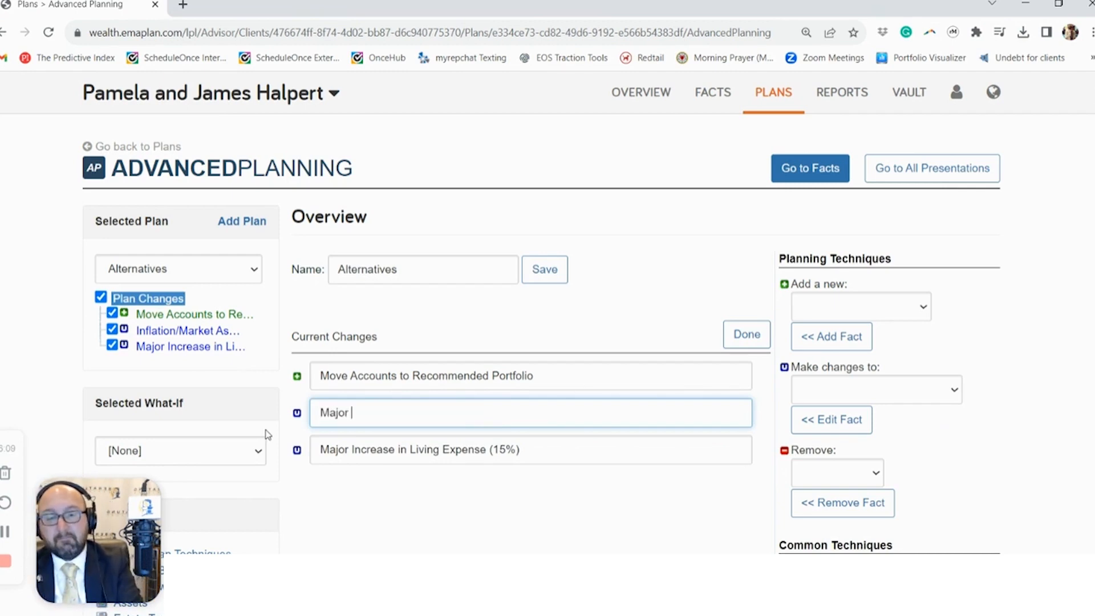
pyautogui.write('Market Downturn')
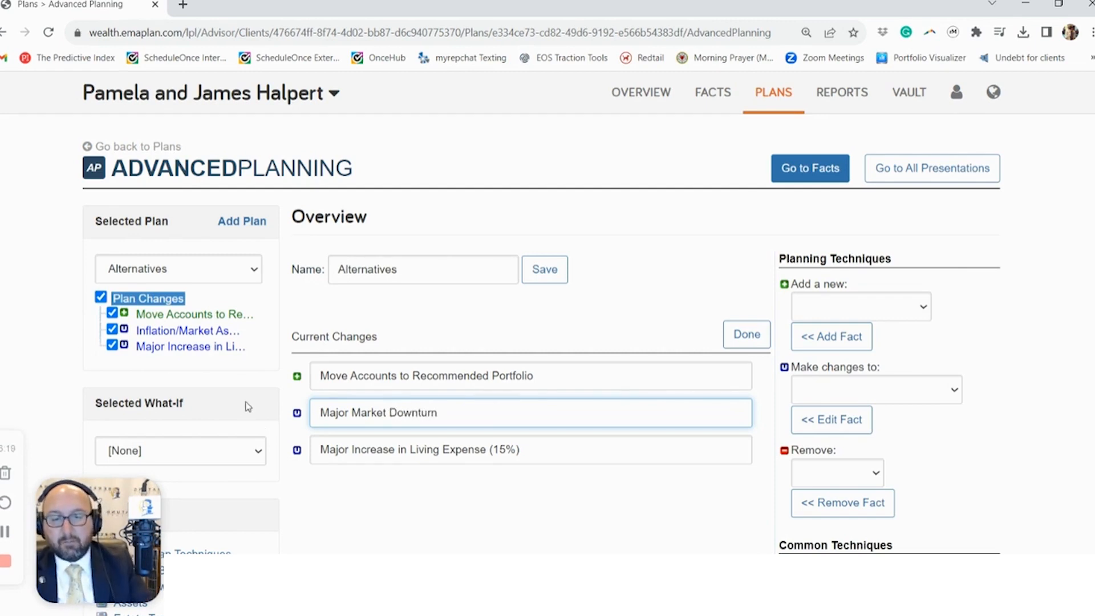
pyautogui.click(742, 334)
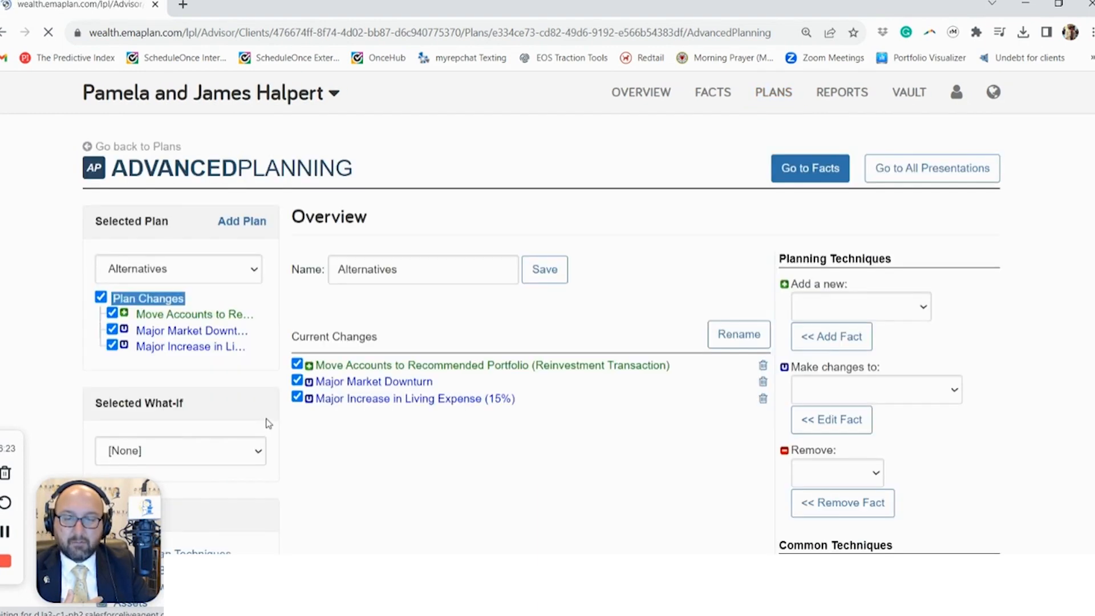
# Step: In the "Premature Death - Client" what-if, set the client's assumed age of death to 48 in the Retirement/Death Assumptions and save
pyautogui.click(233, 452)
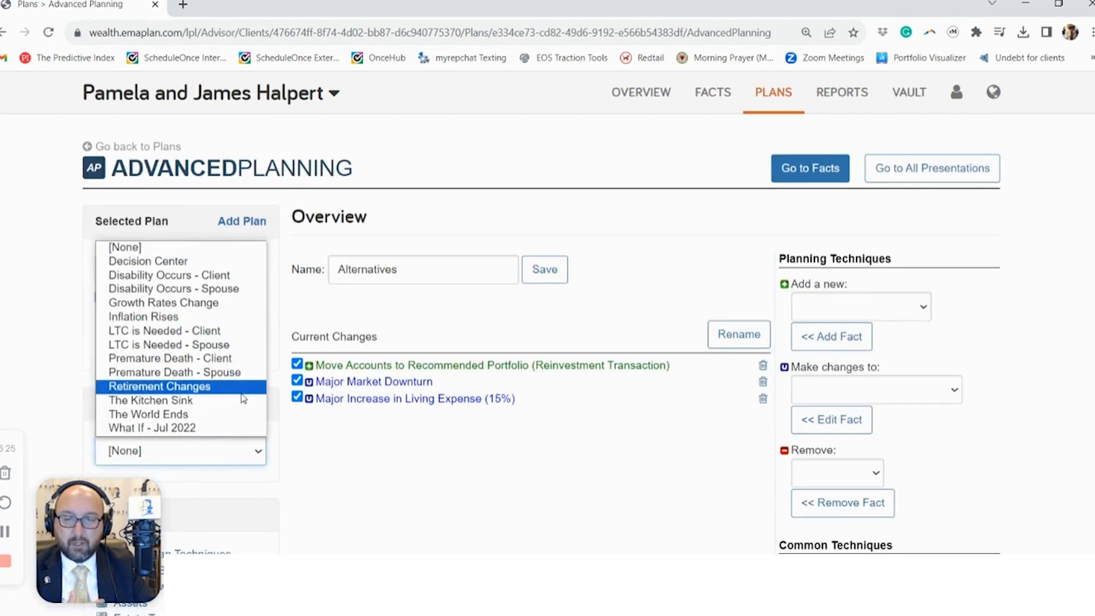
pyautogui.click(221, 358)
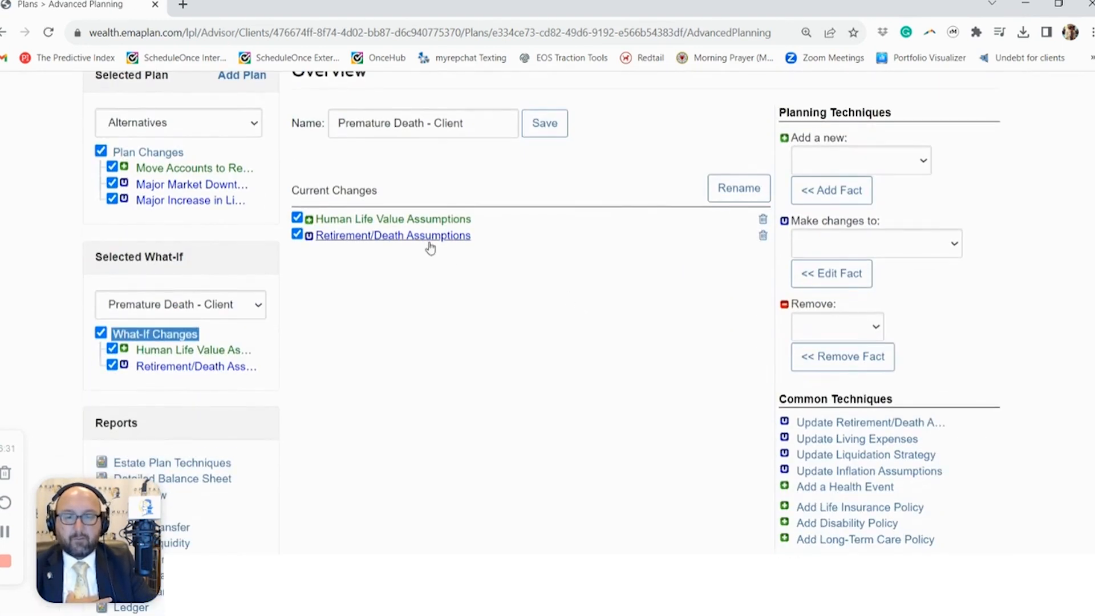
pyautogui.click(429, 244)
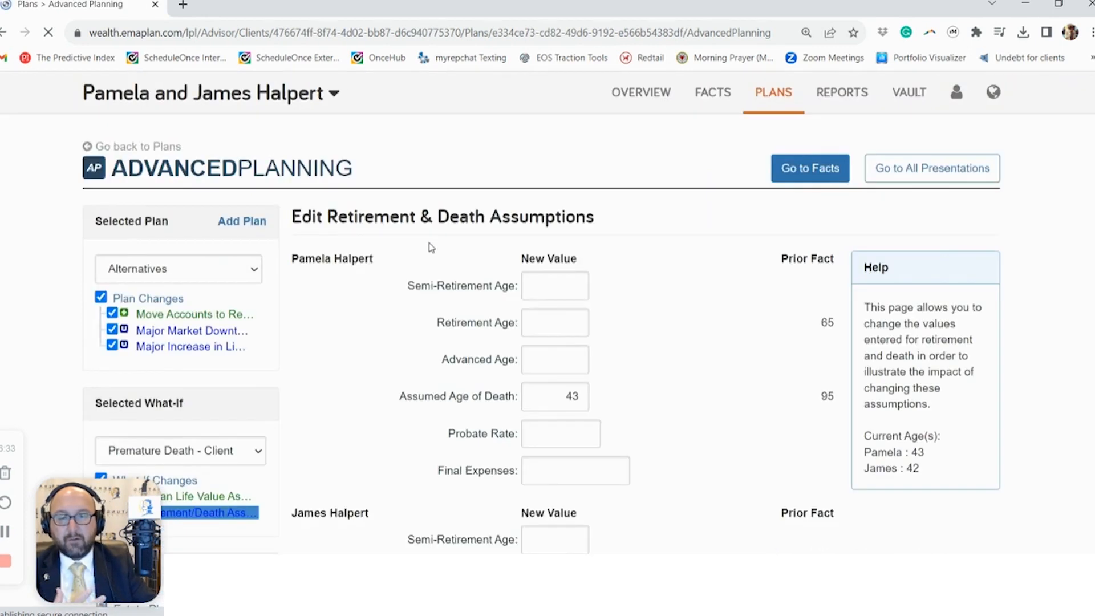
pyautogui.scroll(-2, 634, 308)
pyautogui.click(571, 252)
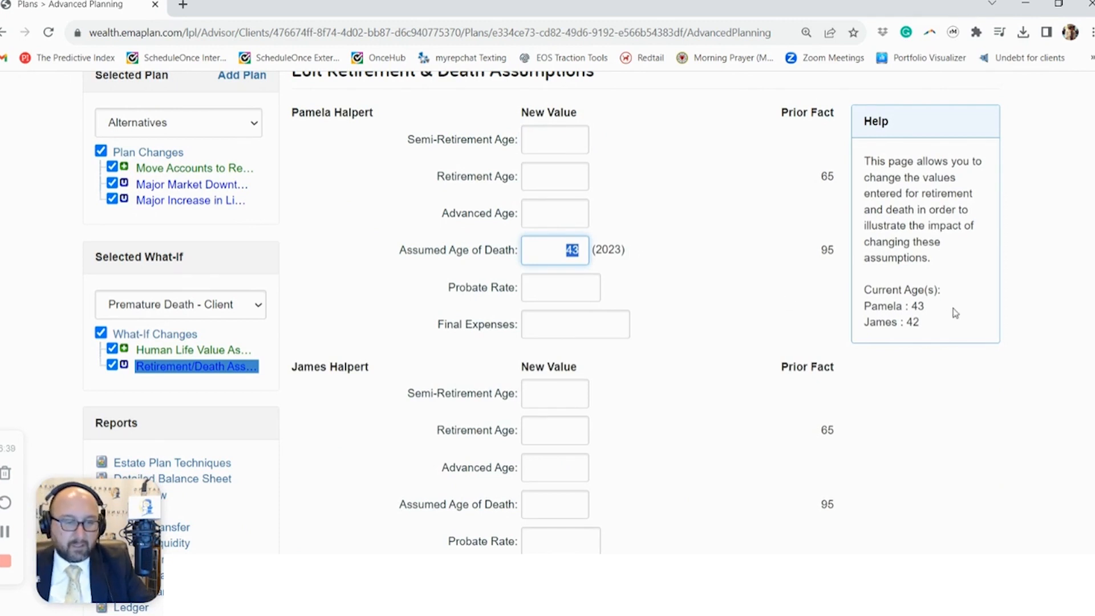
pyautogui.moveTo(938, 290); pyautogui.dragTo(922, 319)
pyautogui.click(567, 248)
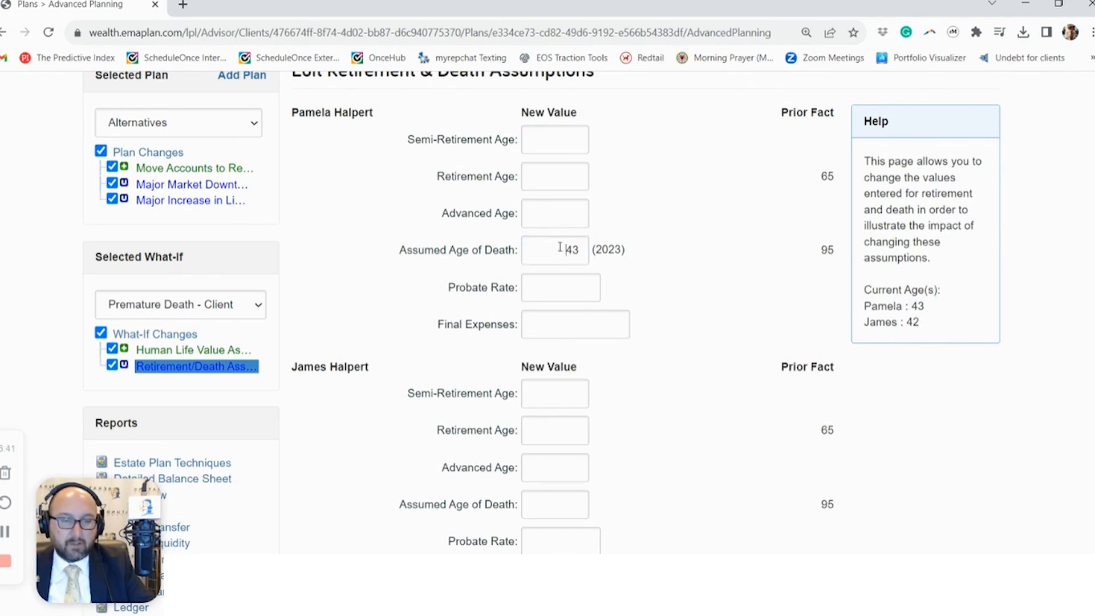
pyautogui.write('48')
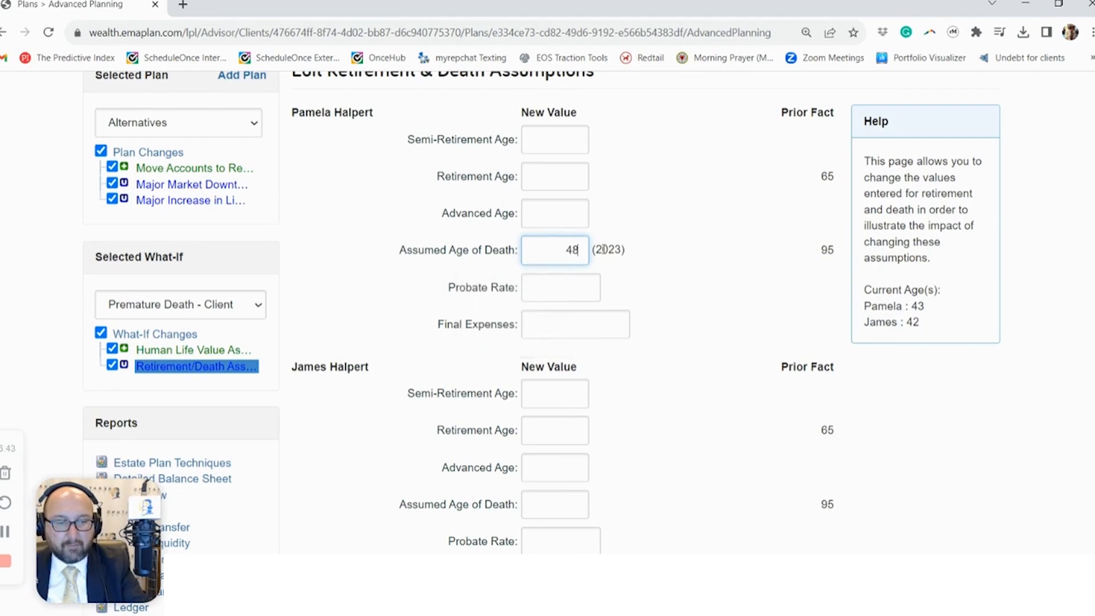
pyautogui.scroll(-4, 435, 435)
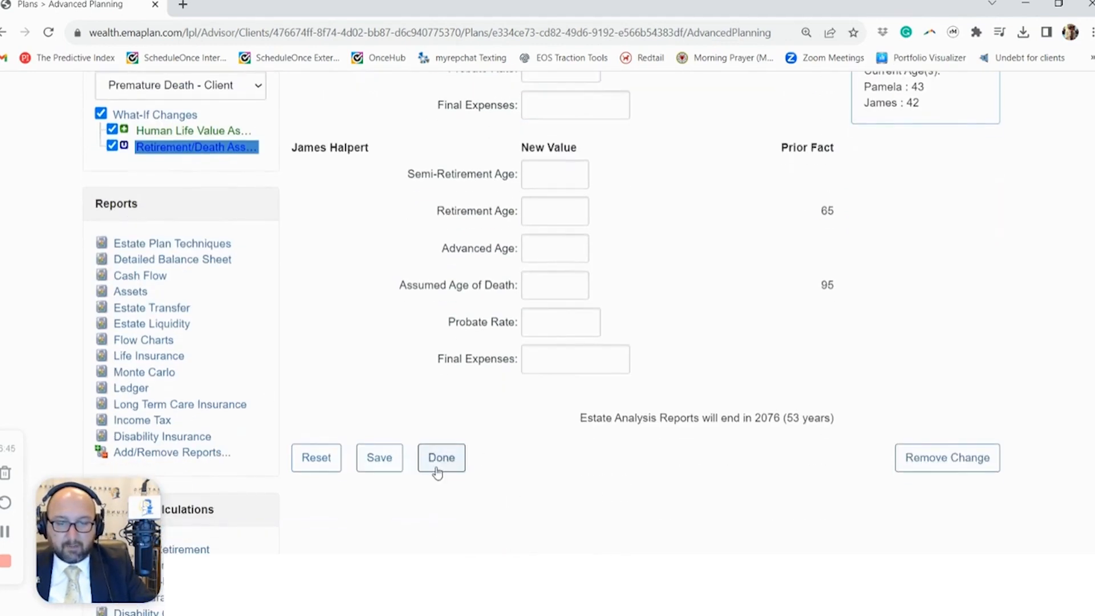
pyautogui.click(382, 457)
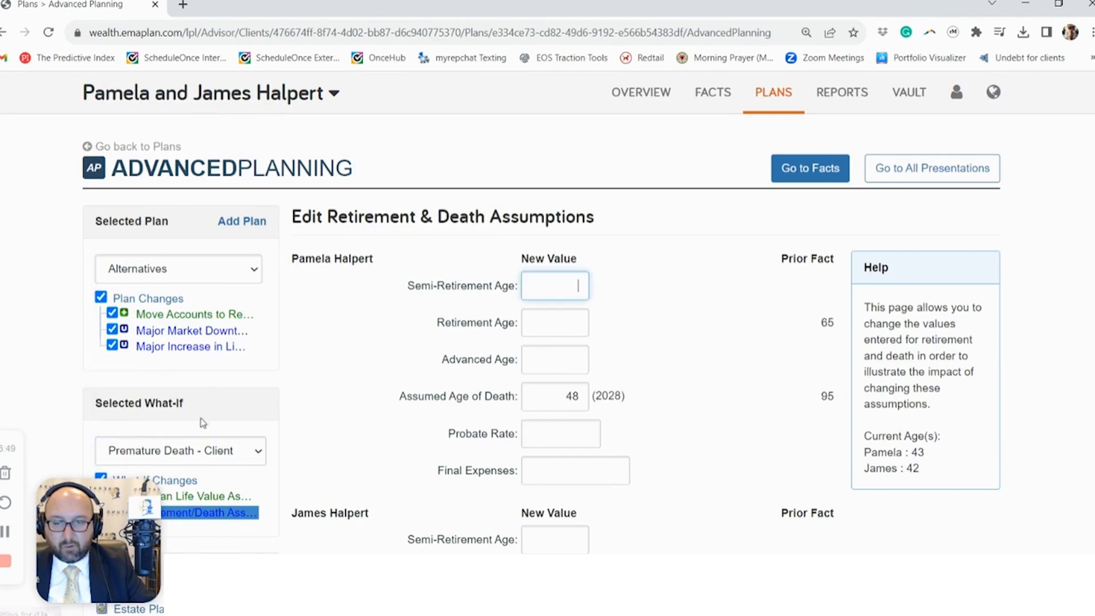
# Step: In the "Premature Death - Spouse" what-if, set the spouse's assumed age of death to 47 in the Retirement/Death Assumptions and finish the change
pyautogui.click(214, 453)
pyautogui.click(211, 372)
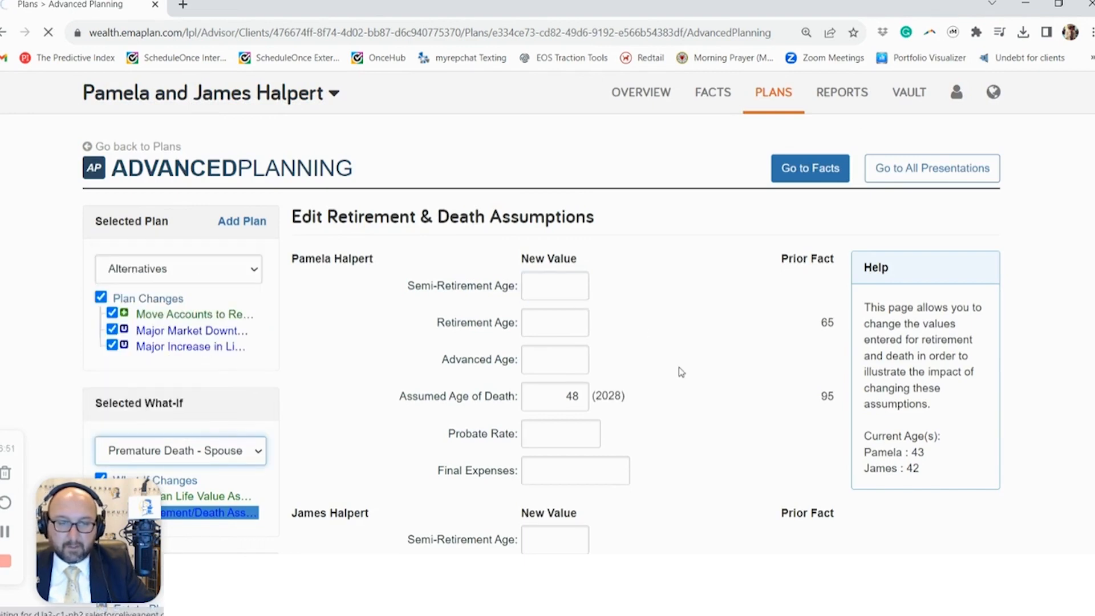
pyautogui.scroll(-6, 716, 364)
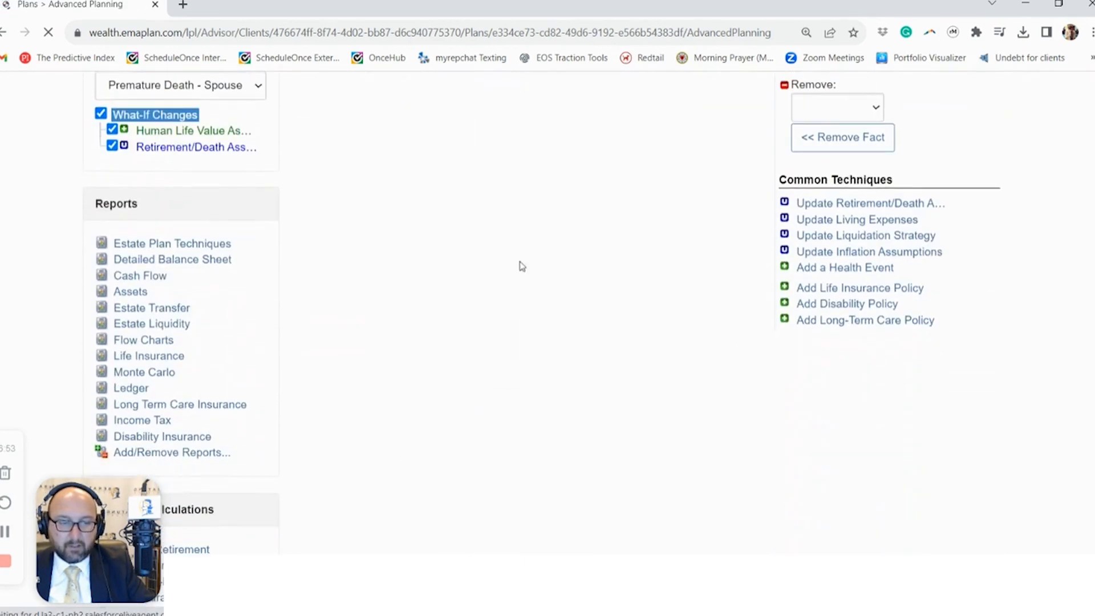
pyautogui.scroll(4, 518, 264)
pyautogui.click(380, 236)
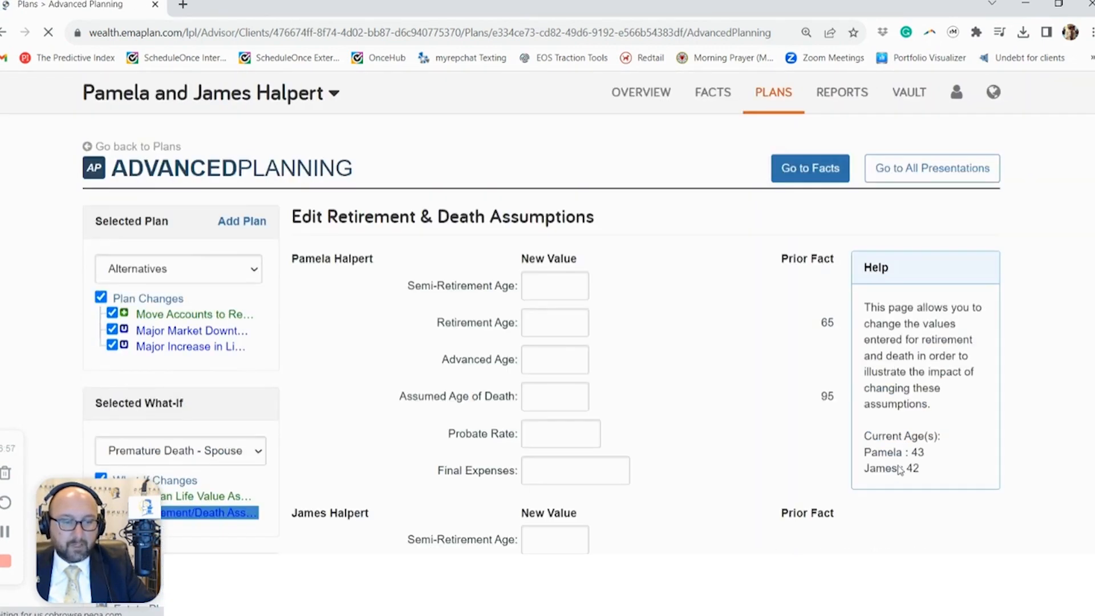
pyautogui.scroll(-3, 822, 478)
pyautogui.doubleClick(570, 431)
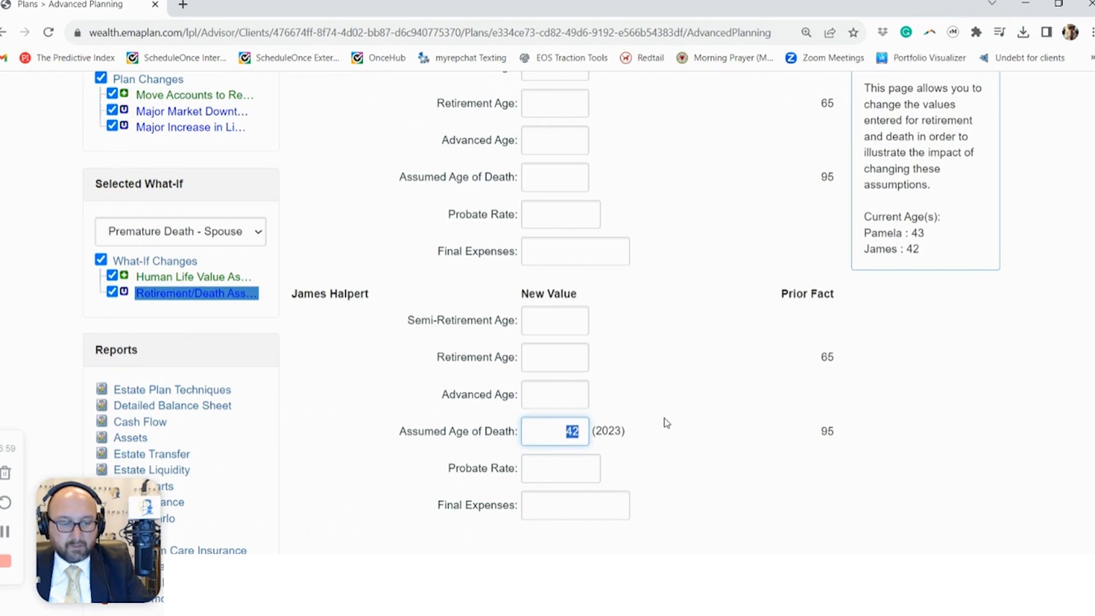
pyautogui.write('47')
pyautogui.scroll(-3, 664, 422)
pyautogui.click(442, 459)
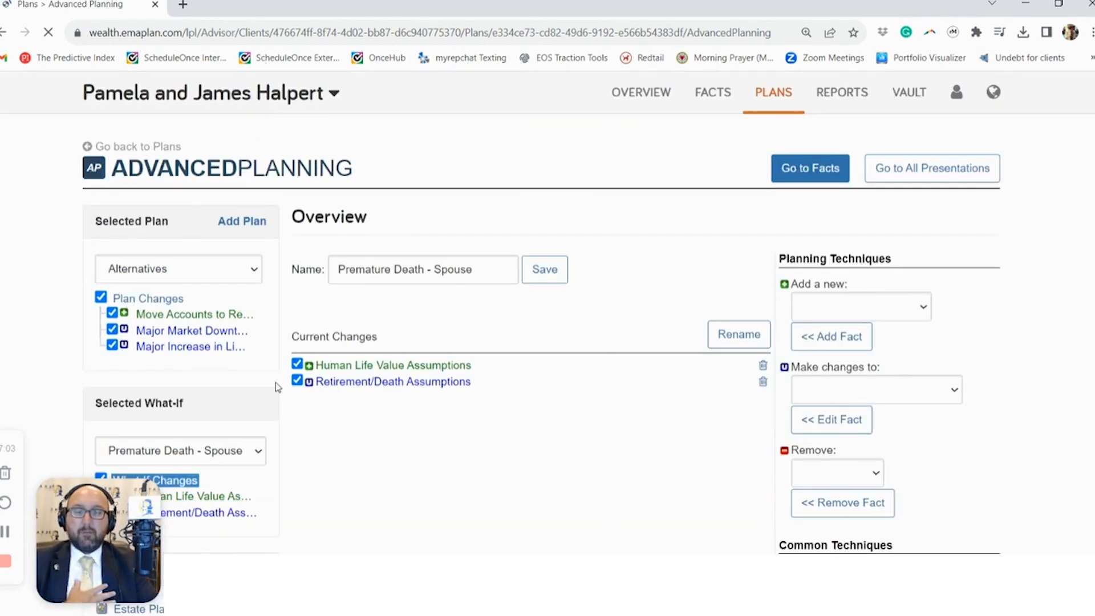
# Step: Select the "Disability Occurs - Client" what-if and open its disability health event to review the settings
pyautogui.scroll(-1, 276, 382)
pyautogui.click(255, 381)
pyautogui.click(312, 392)
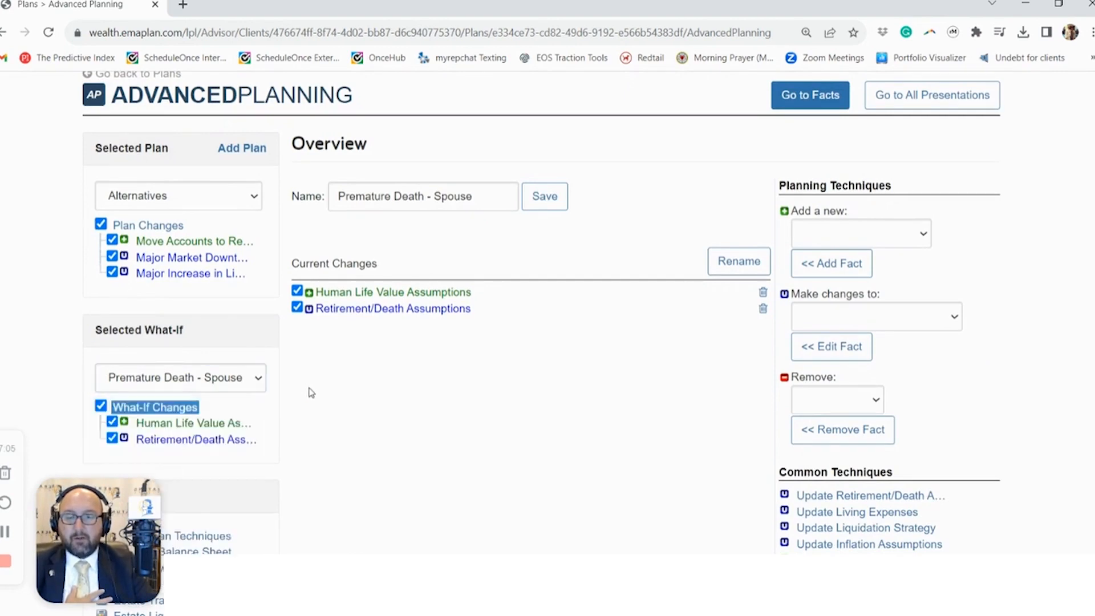
pyautogui.scroll(-2, 307, 392)
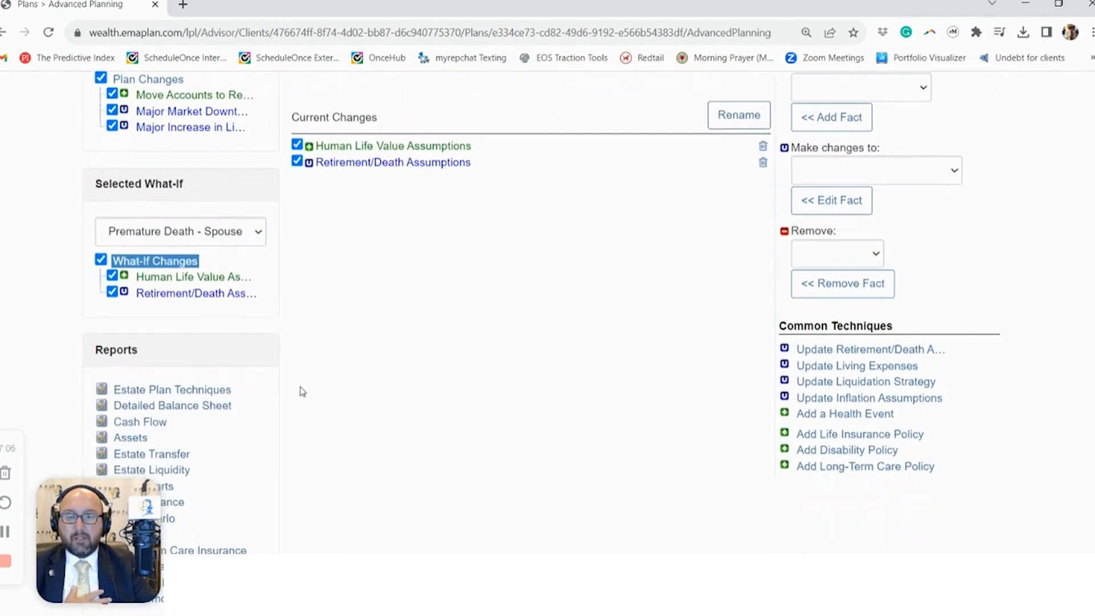
pyautogui.click(259, 229)
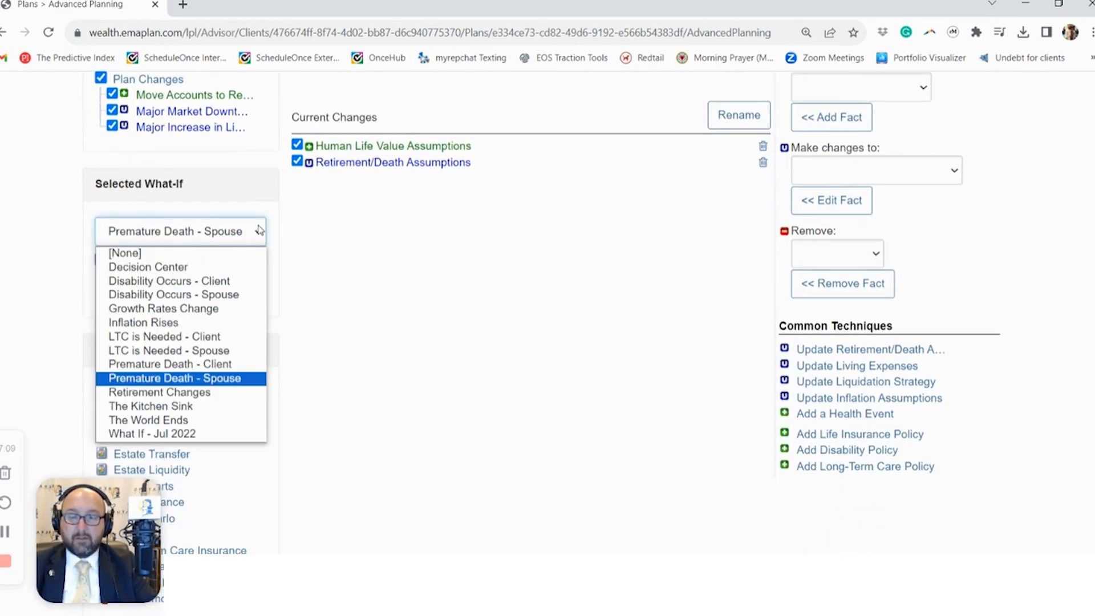
pyautogui.click(233, 281)
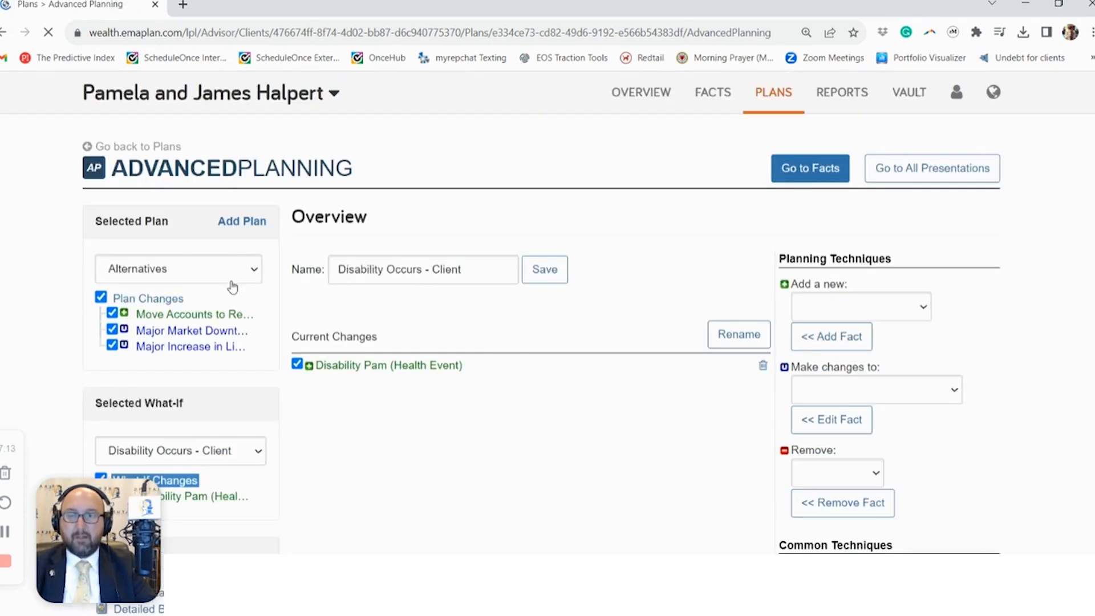
pyautogui.click(398, 366)
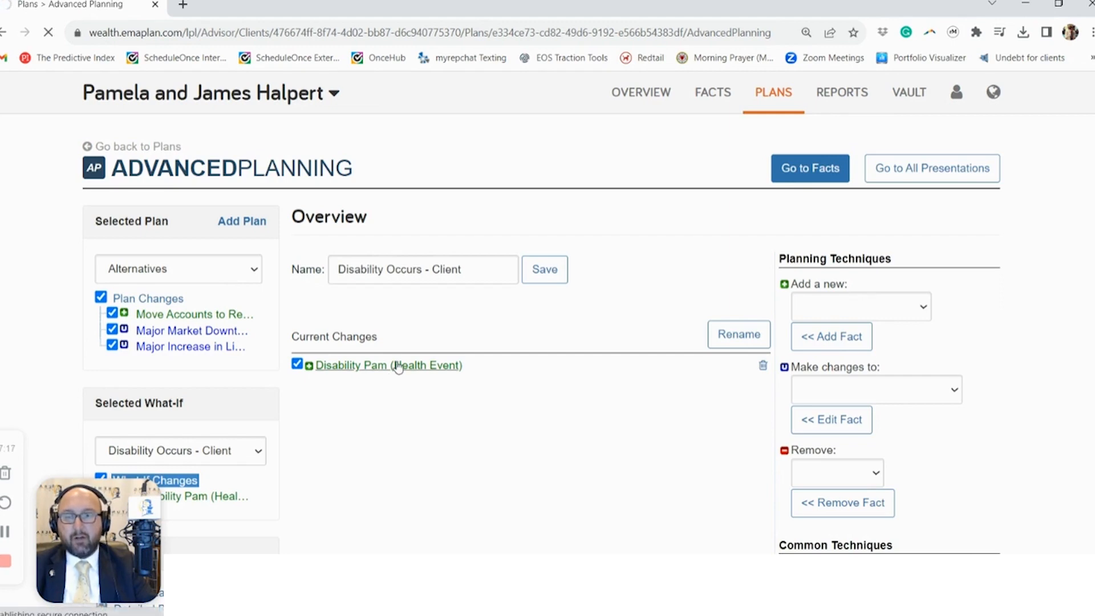
pyautogui.scroll(-4, 395, 365)
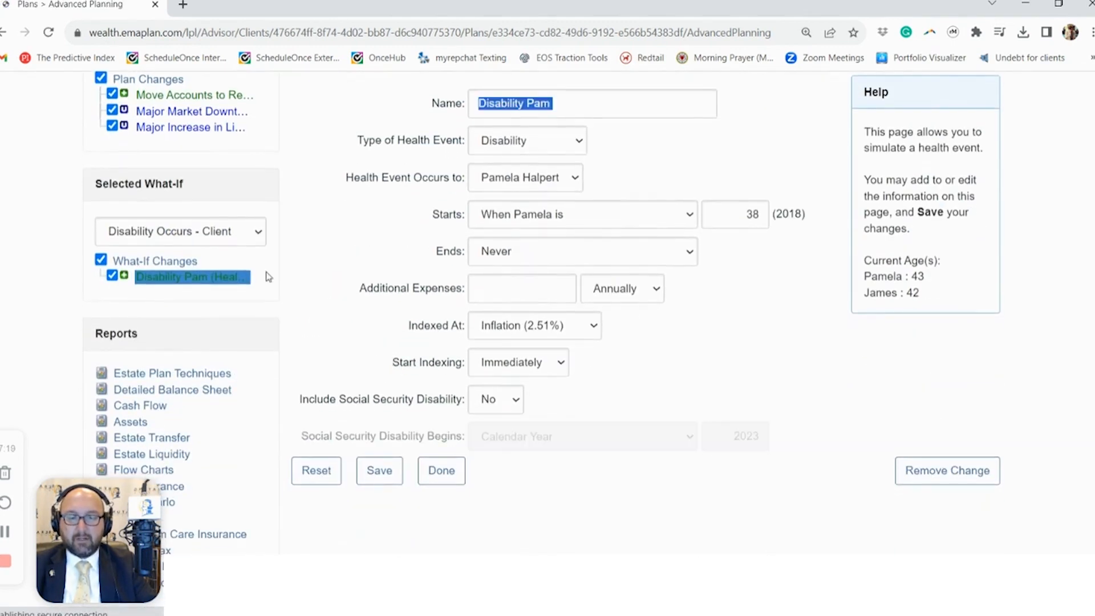
# Step: Switch to the "Disability Occurs - Spouse" what-if and review its current changes
pyautogui.click(228, 231)
pyautogui.click(209, 293)
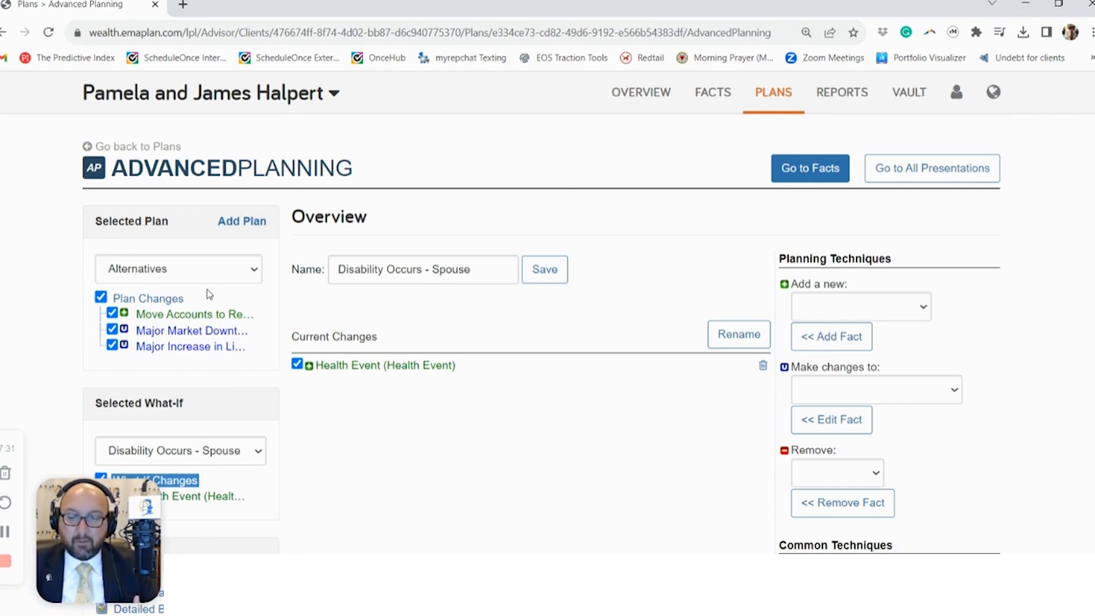
pyautogui.scroll(-4, 268, 340)
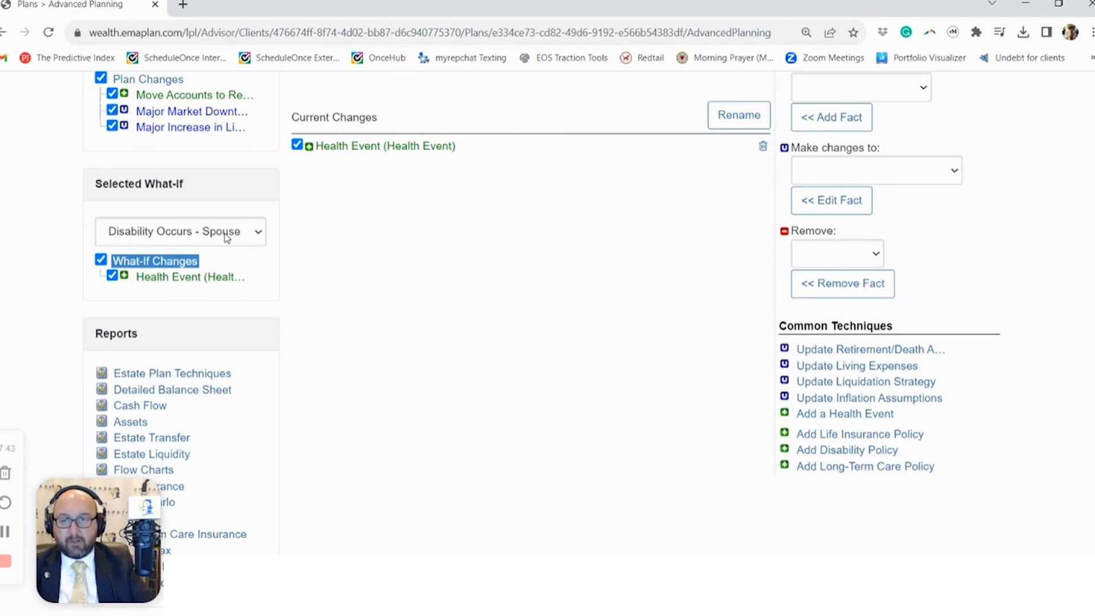
pyautogui.scroll(3, 207, 216)
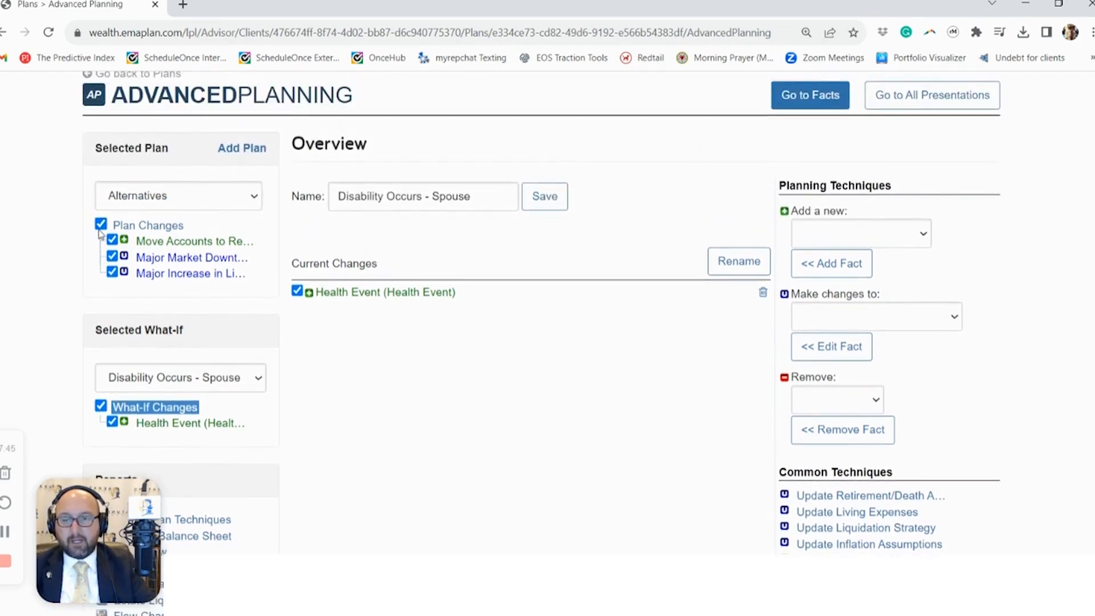
# Step: Return from Advanced Planning to the list of plans and open Decision Center
pyautogui.click(101, 223)
pyautogui.scroll(1, 472, 436)
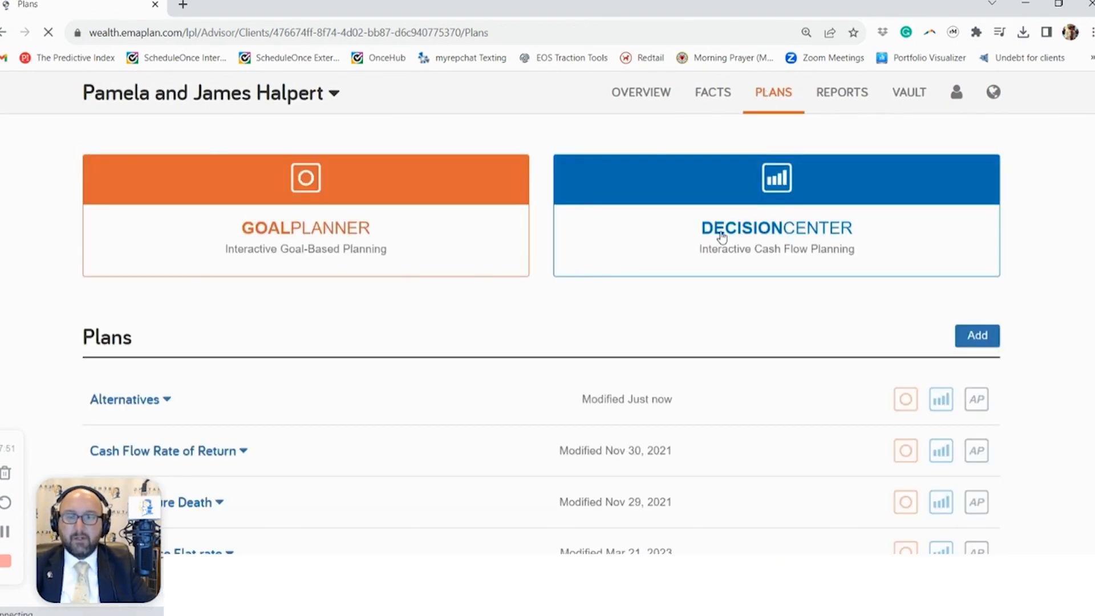
pyautogui.click(716, 244)
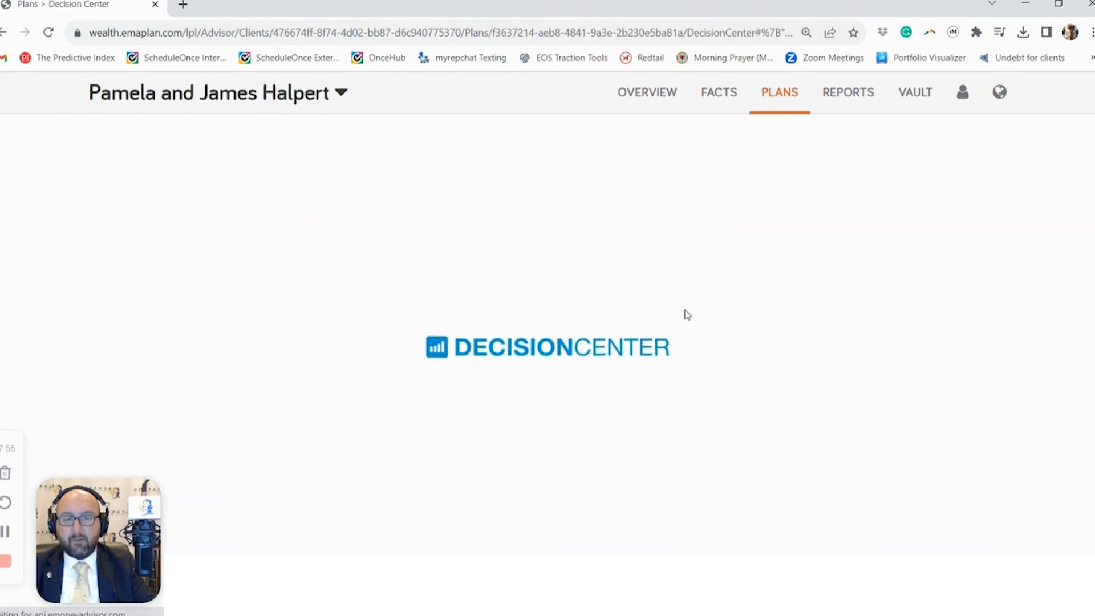
# Step: Show the Monte Carlo Summary for the Base Facts and examine the probability of success and portfolio assets
pyautogui.click(550, 254)
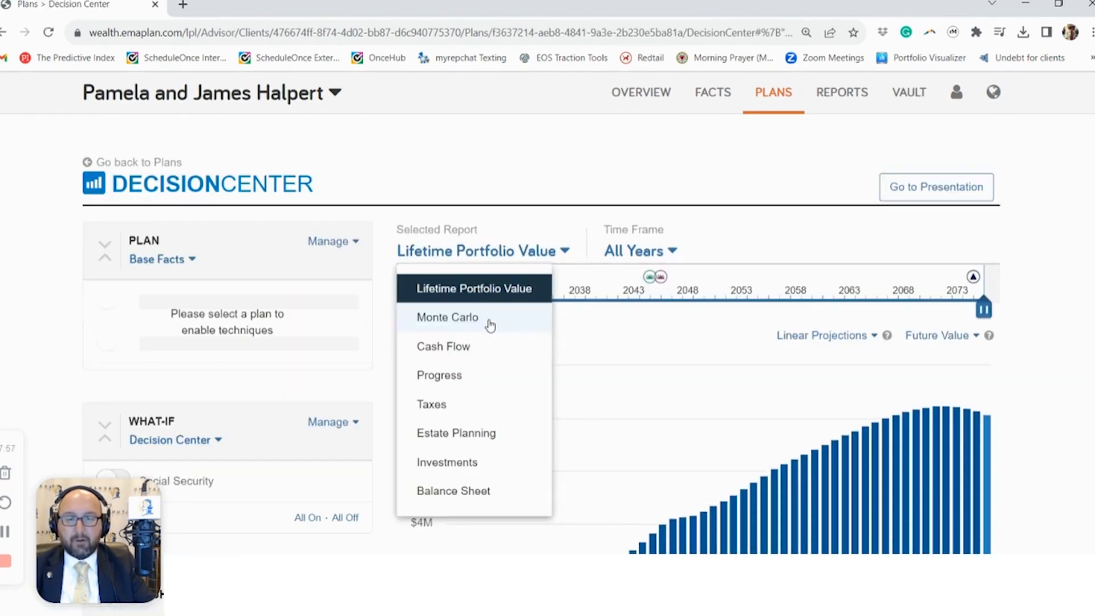
pyautogui.click(489, 324)
pyautogui.click(586, 256)
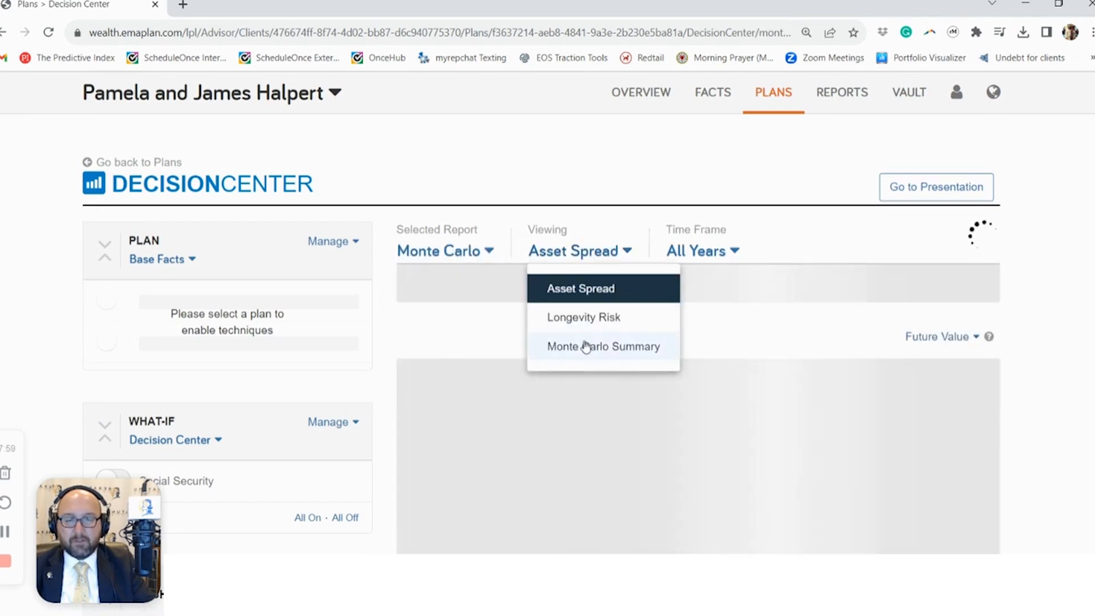
pyautogui.click(587, 345)
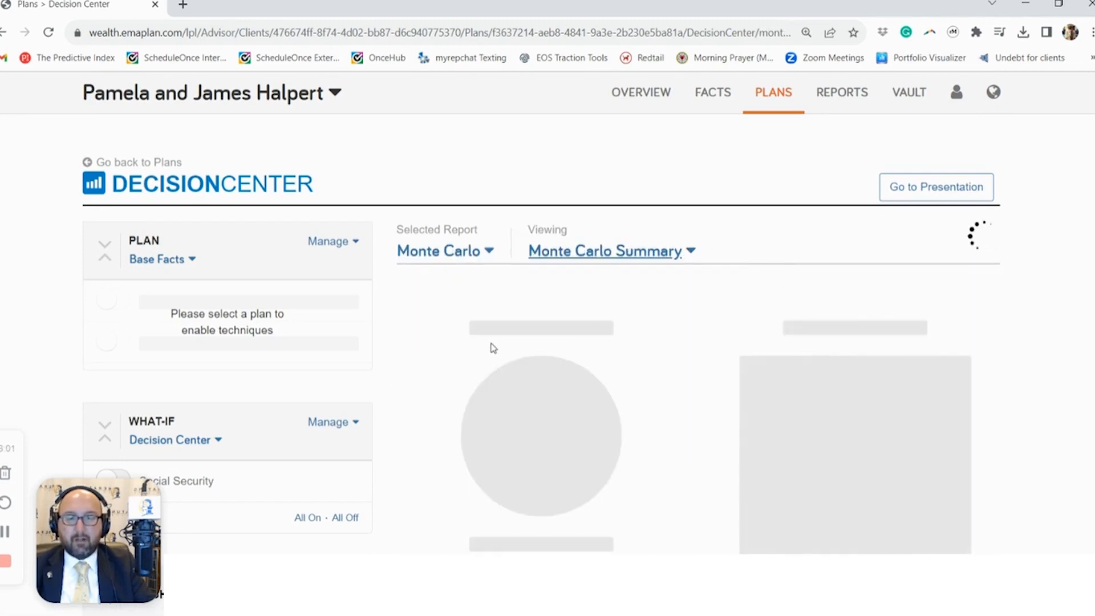
pyautogui.scroll(-1, 499, 314)
pyautogui.scroll(-2, 499, 315)
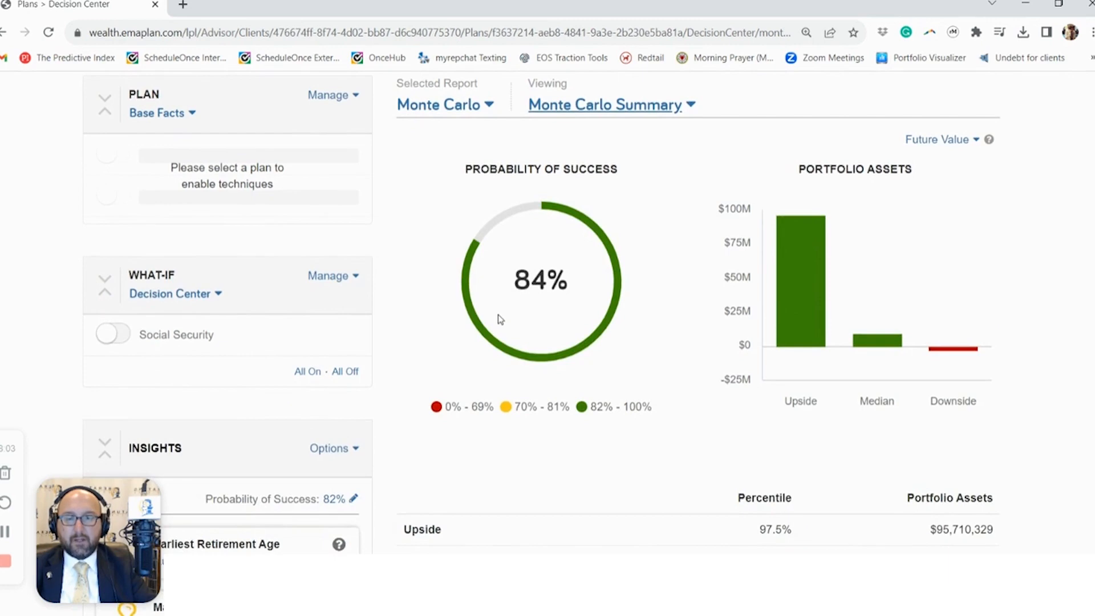
pyautogui.scroll(1, 500, 319)
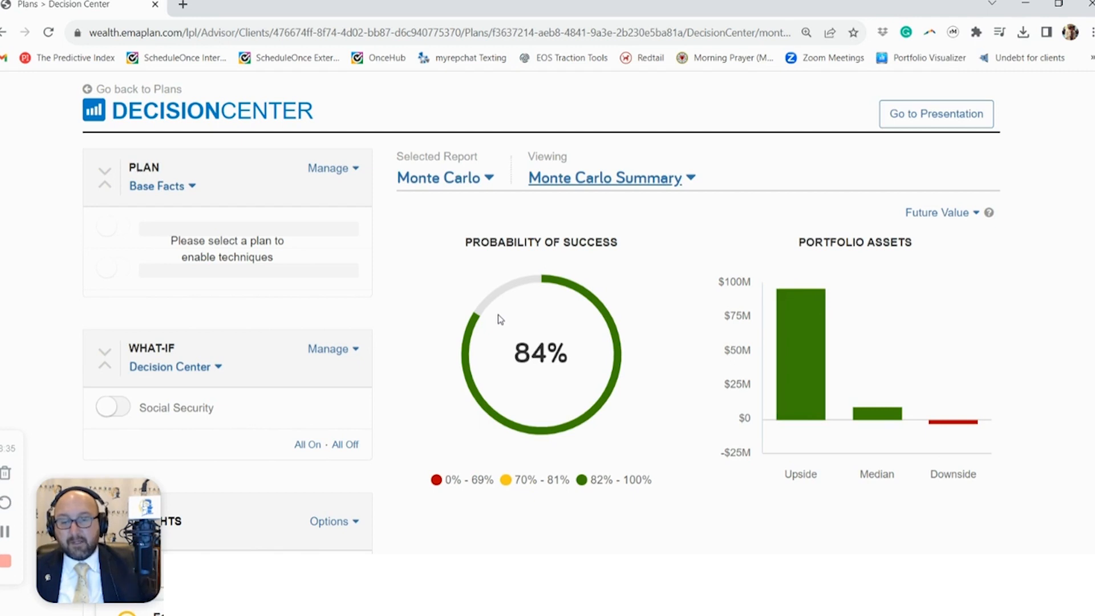
pyautogui.scroll(-1, 500, 319)
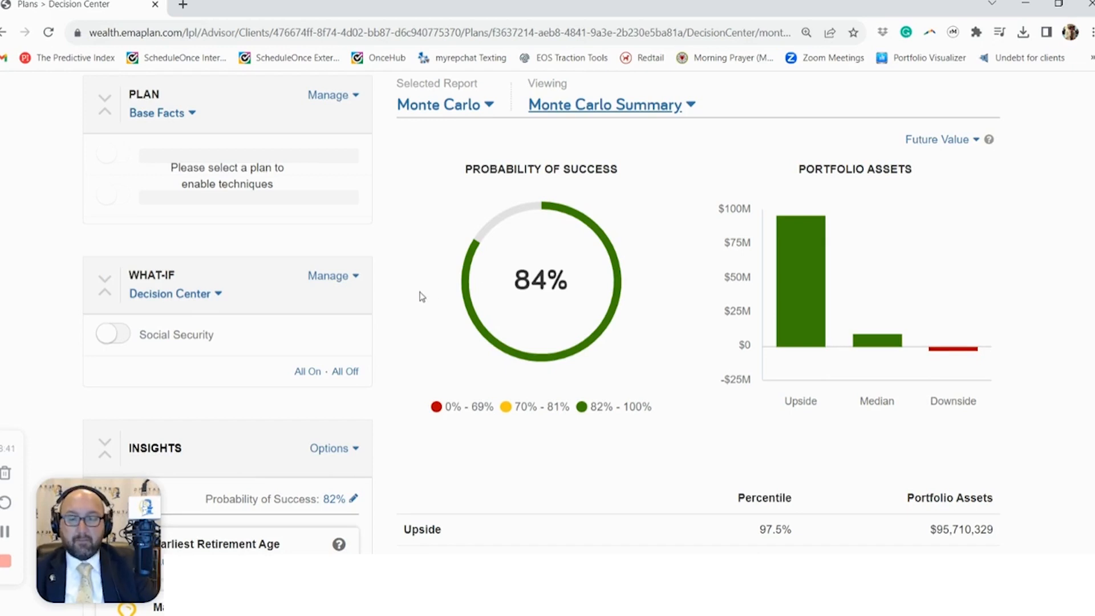
# Step: Switch the Decision Center plan to Alternatives and turn on the Major Increase in Living Expense (15%) technique
pyautogui.scroll(1, 522, 219)
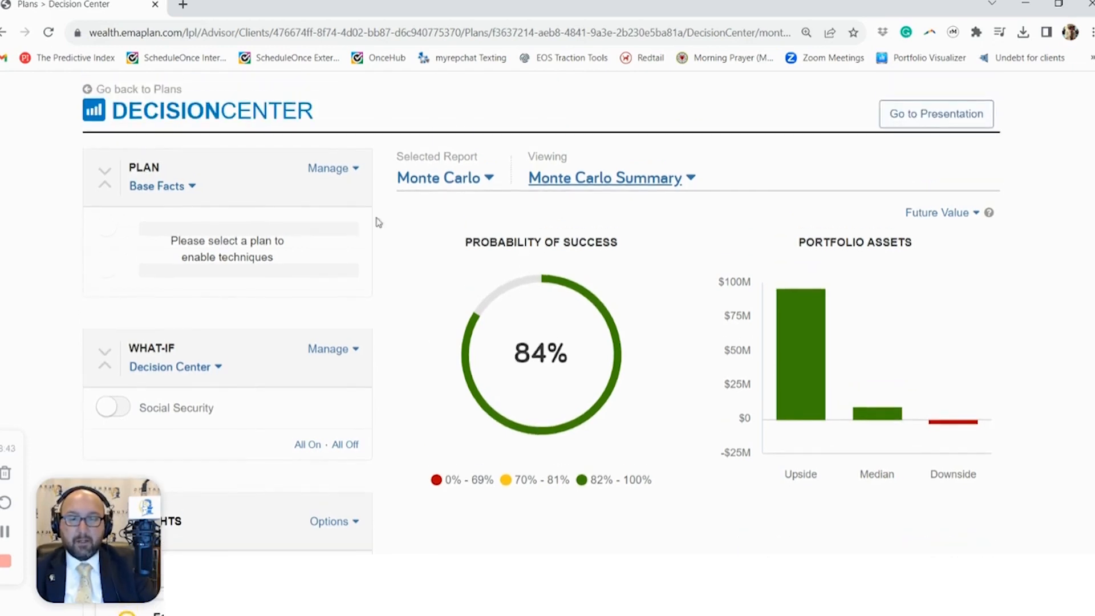
pyautogui.click(194, 189)
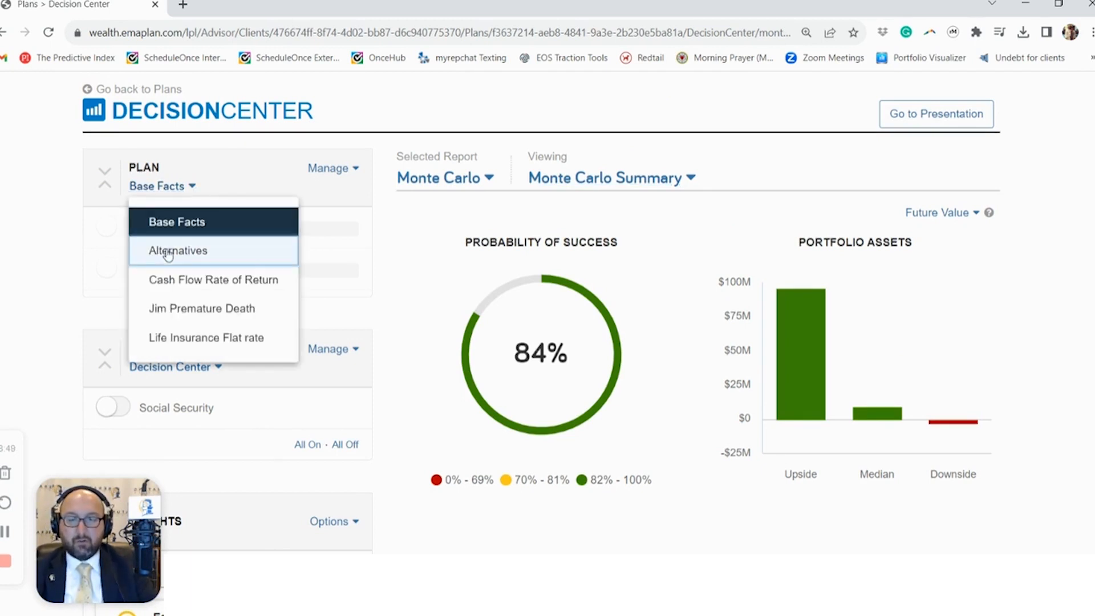
pyautogui.click(167, 253)
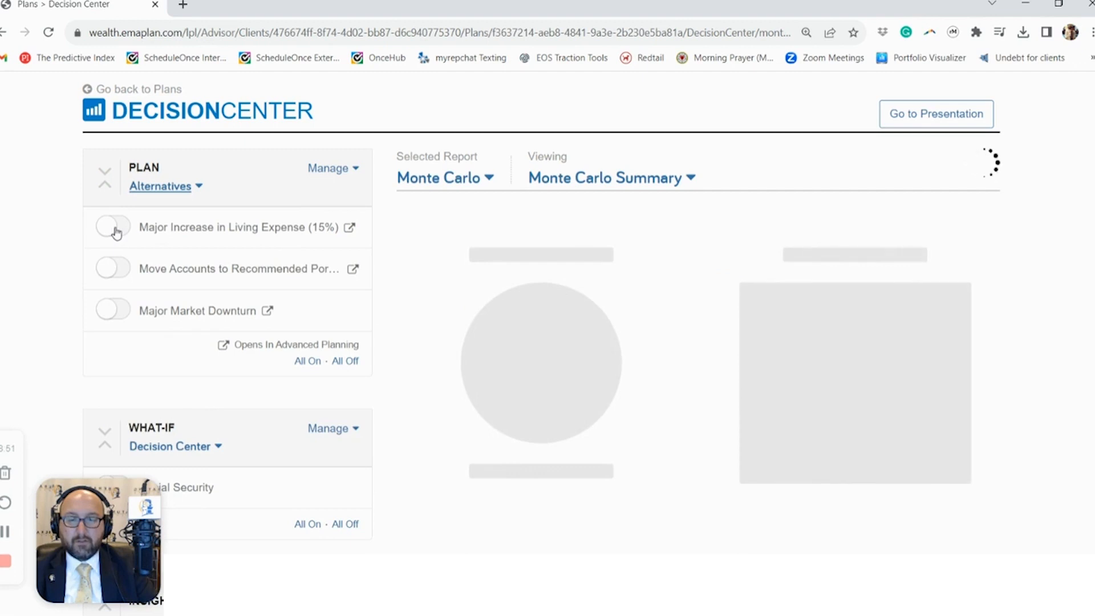
pyautogui.click(114, 228)
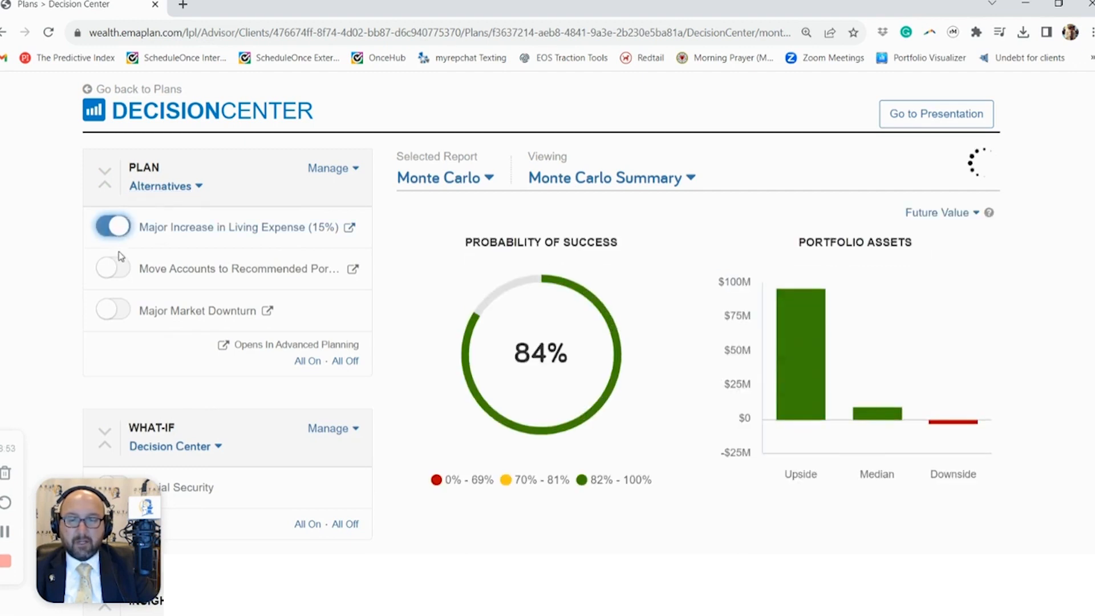
pyautogui.scroll(-1, 114, 276)
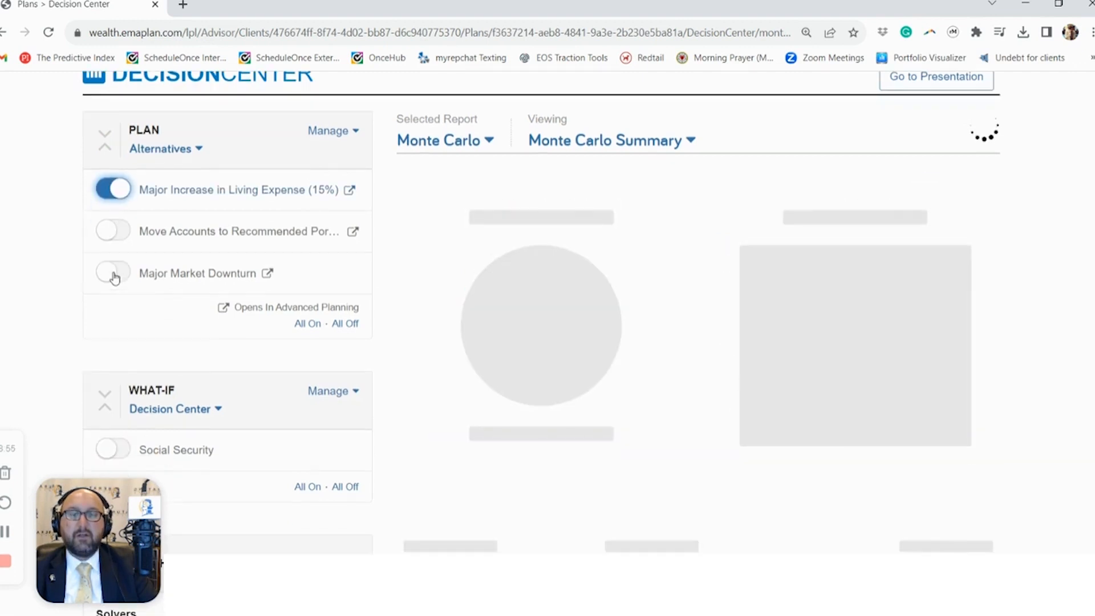
# Step: Turn off the living expense increase and leave only the technique that moves accounts to the recommended portfolio enabled
pyautogui.scroll(-1, 114, 278)
pyautogui.click(111, 195)
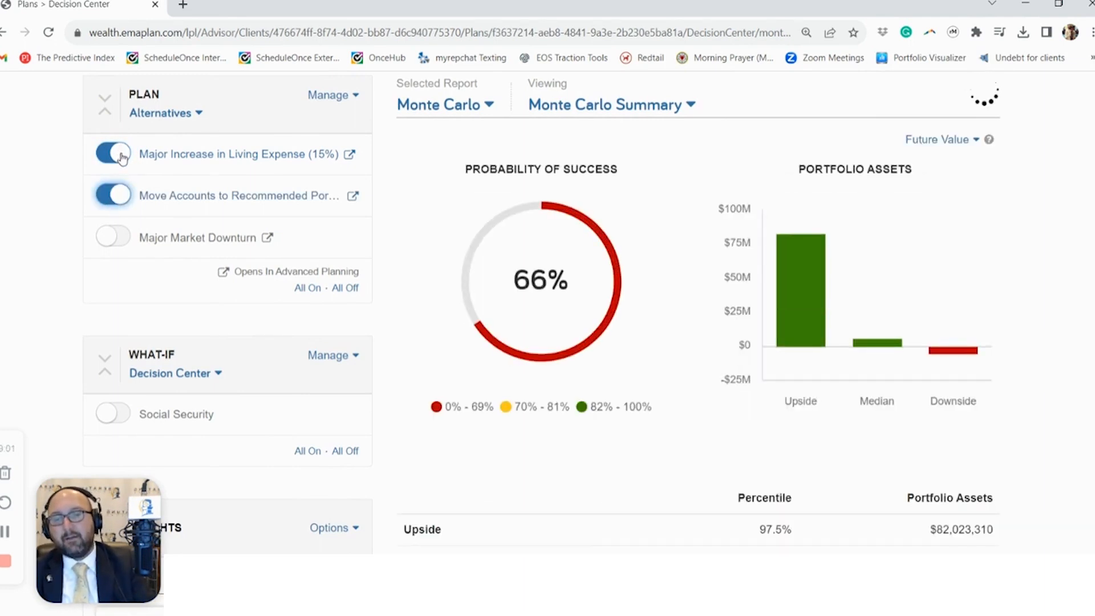
pyautogui.click(119, 157)
pyautogui.click(115, 197)
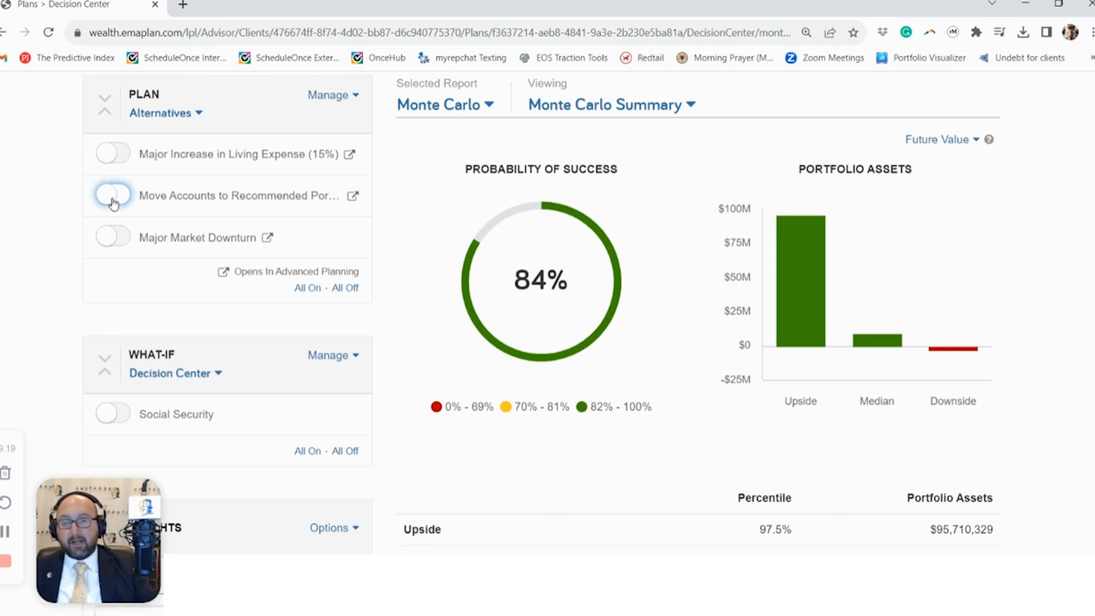
pyautogui.click(113, 196)
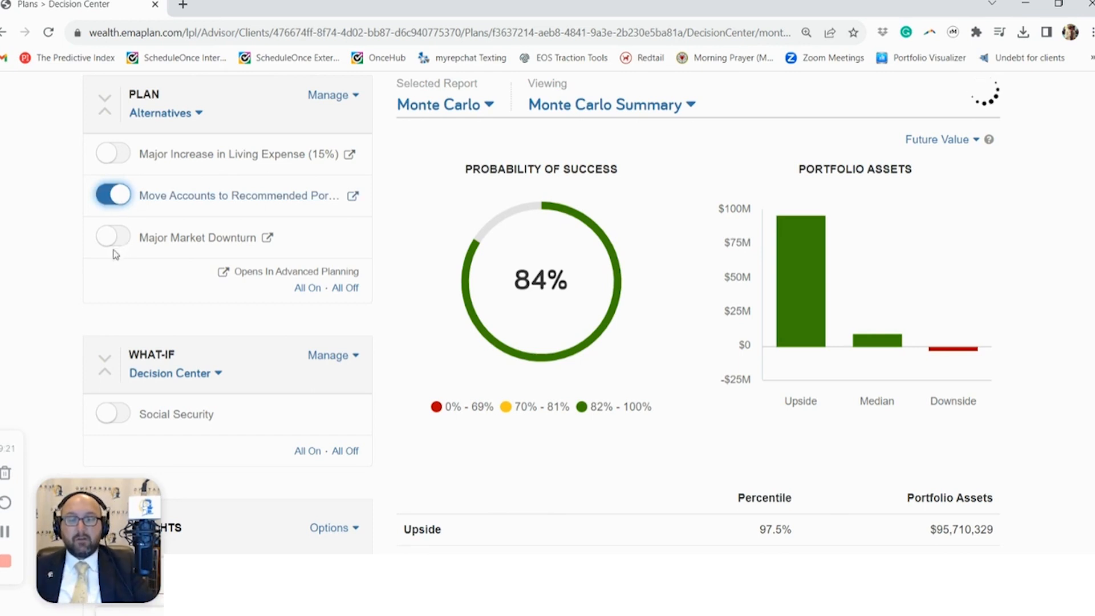
# Step: Enable the Major Market Downturn technique and disable the recommended portfolio move to test the downturn on its own
pyautogui.click(108, 239)
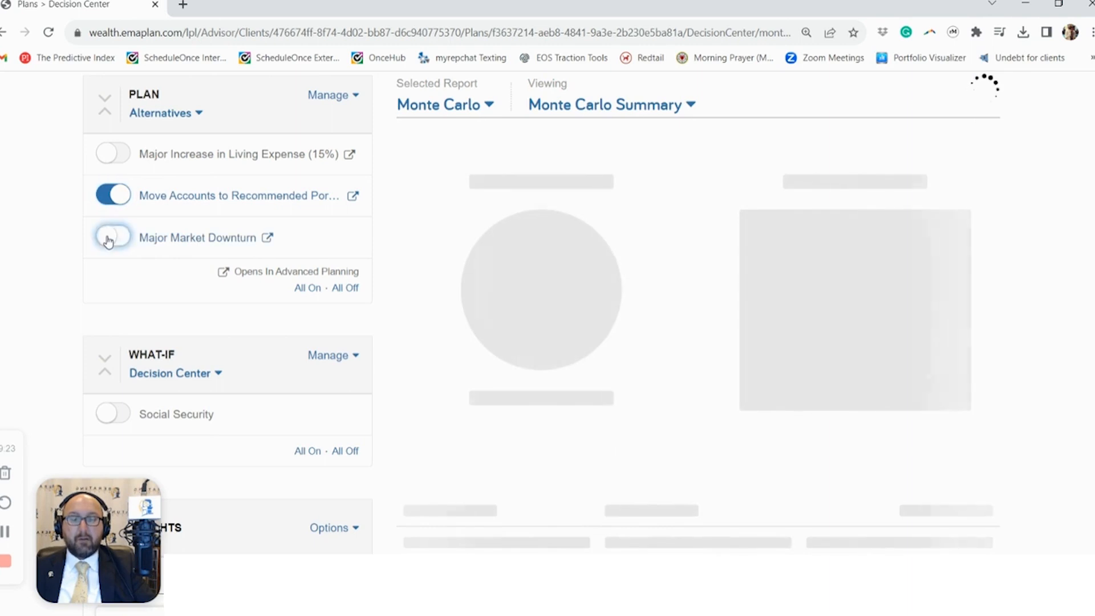
pyautogui.click(114, 196)
pyautogui.scroll(-1, 135, 334)
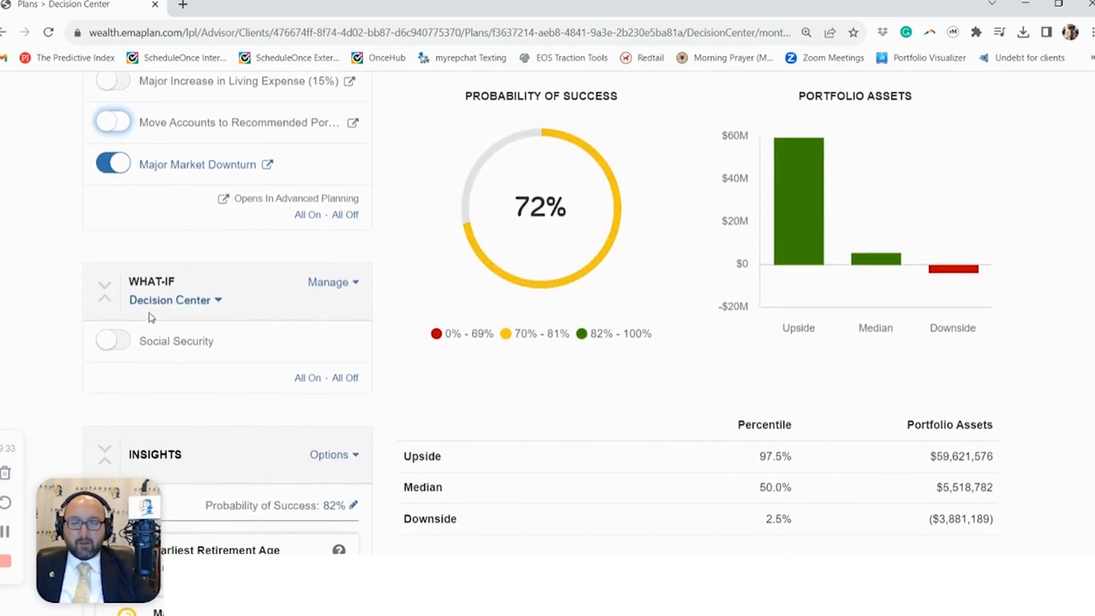
# Step: Apply the "Premature Death - Client" what-if and turn off the Major Market Downturn technique
pyautogui.click(149, 307)
pyautogui.scroll(-1, 219, 498)
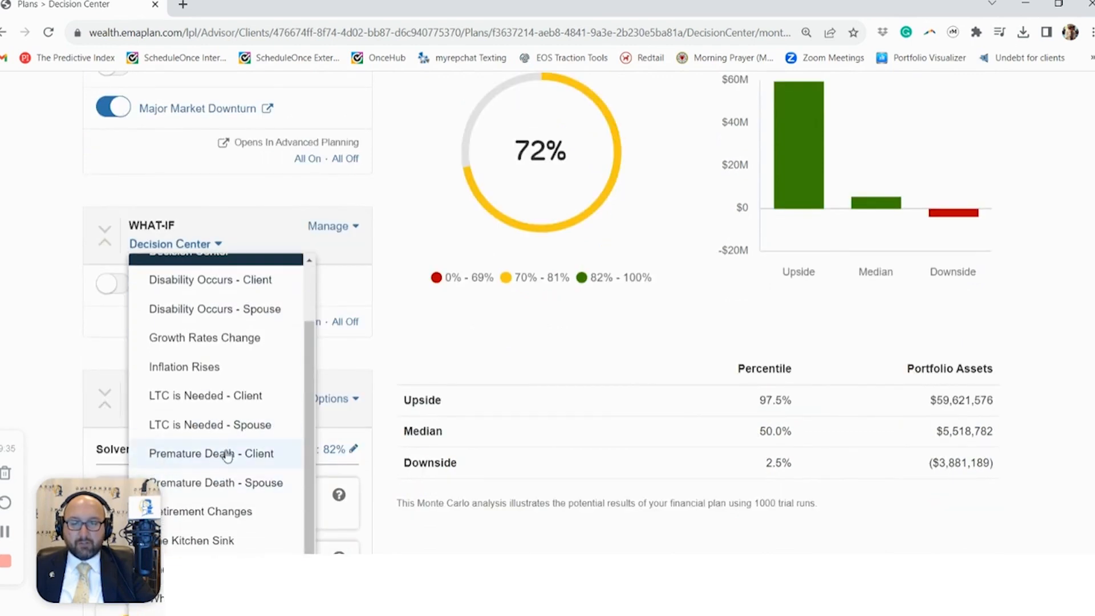
pyautogui.click(220, 452)
pyautogui.click(111, 114)
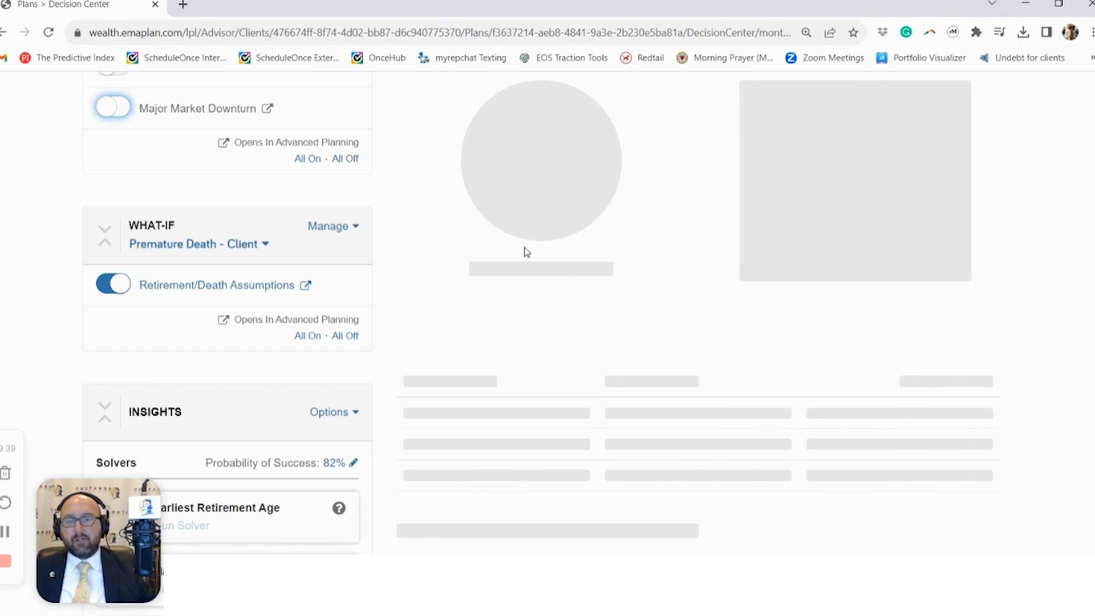
# Step: Examine the probability of success, portfolio assets and percentile table for the client's premature death scenario
pyautogui.scroll(1, 526, 252)
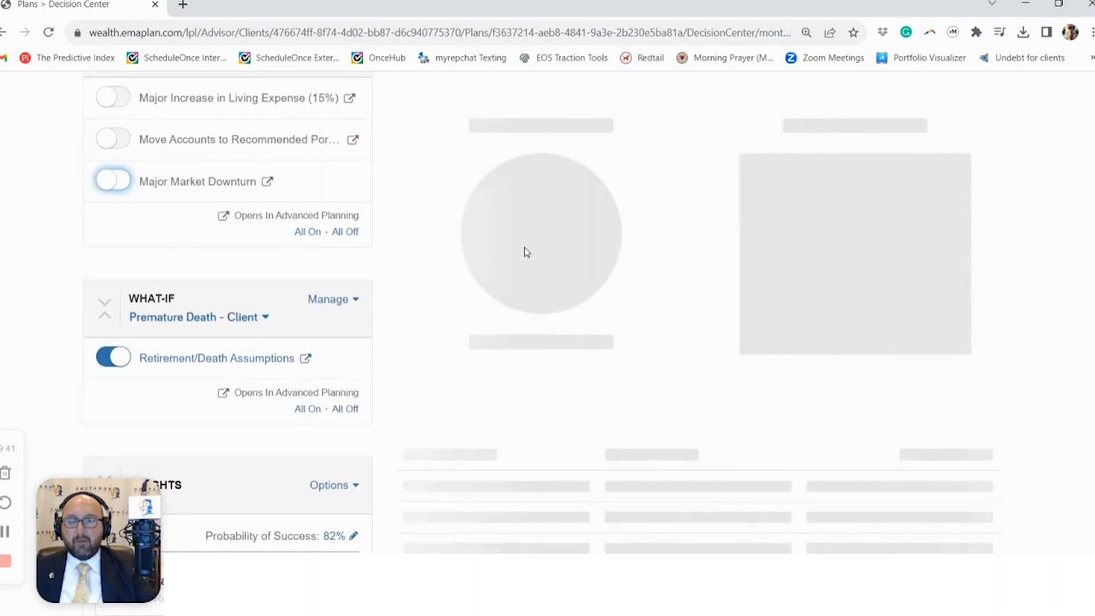
pyautogui.scroll(-3, 430, 347)
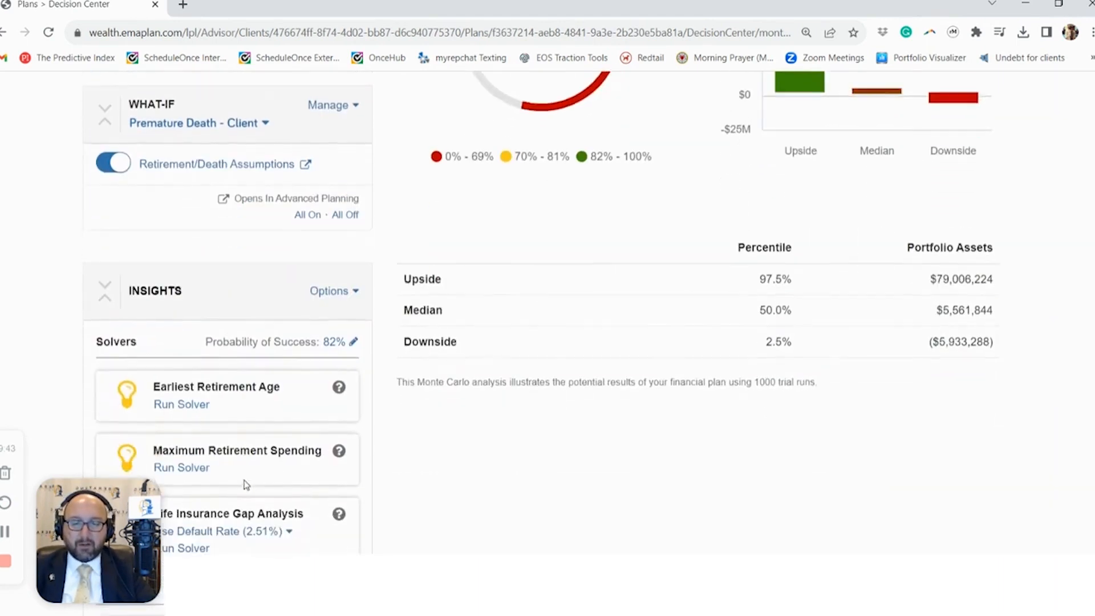
pyautogui.scroll(4, 244, 484)
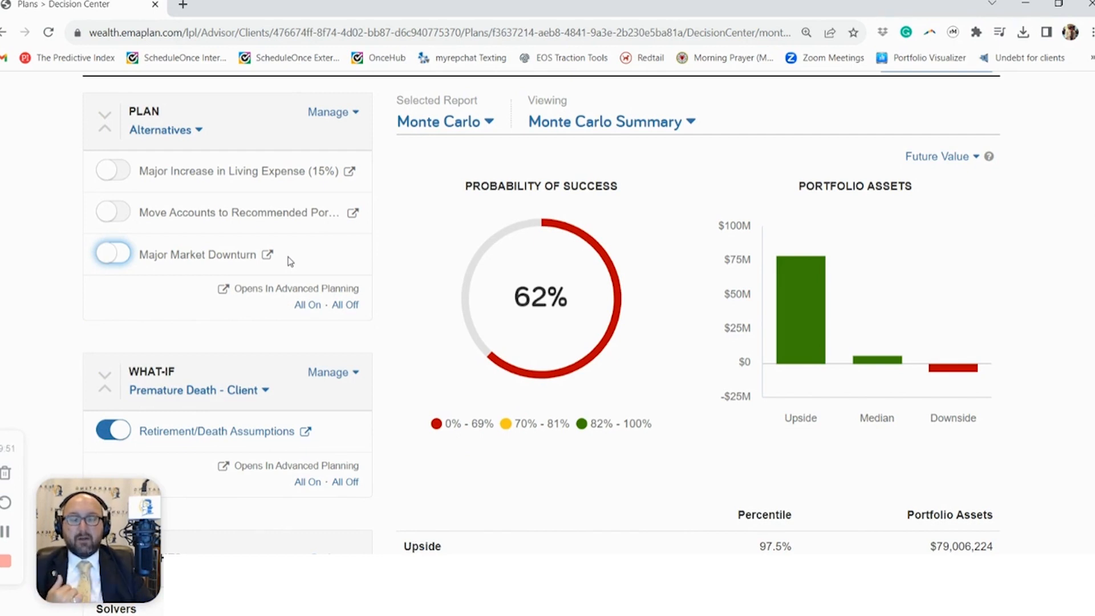
pyautogui.scroll(2, 290, 262)
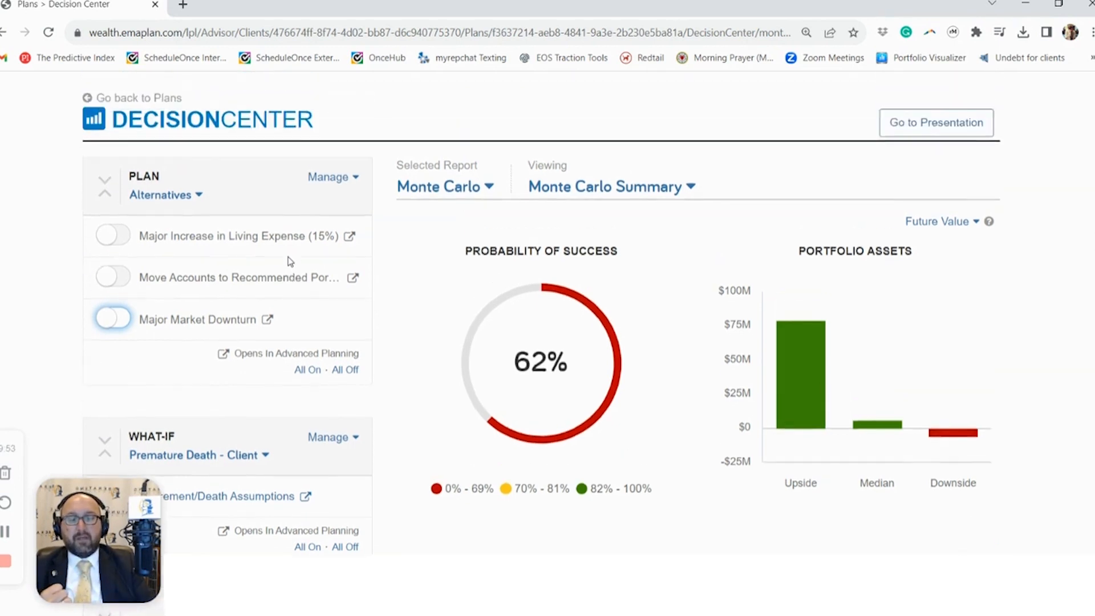
pyautogui.scroll(-2, 806, 525)
pyautogui.scroll(-4, 978, 261)
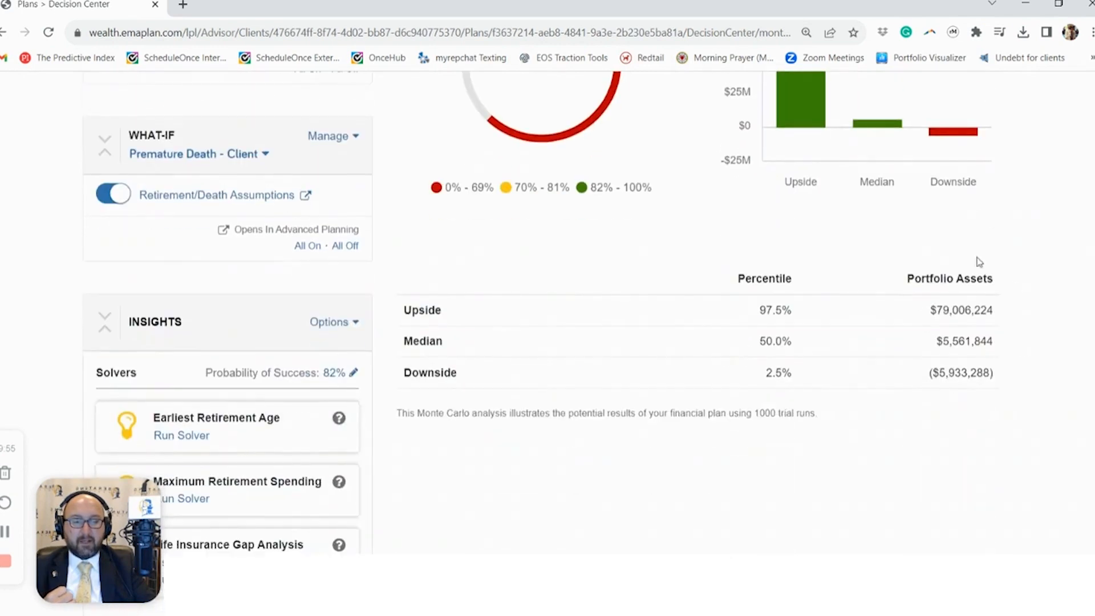
pyautogui.scroll(7, 998, 330)
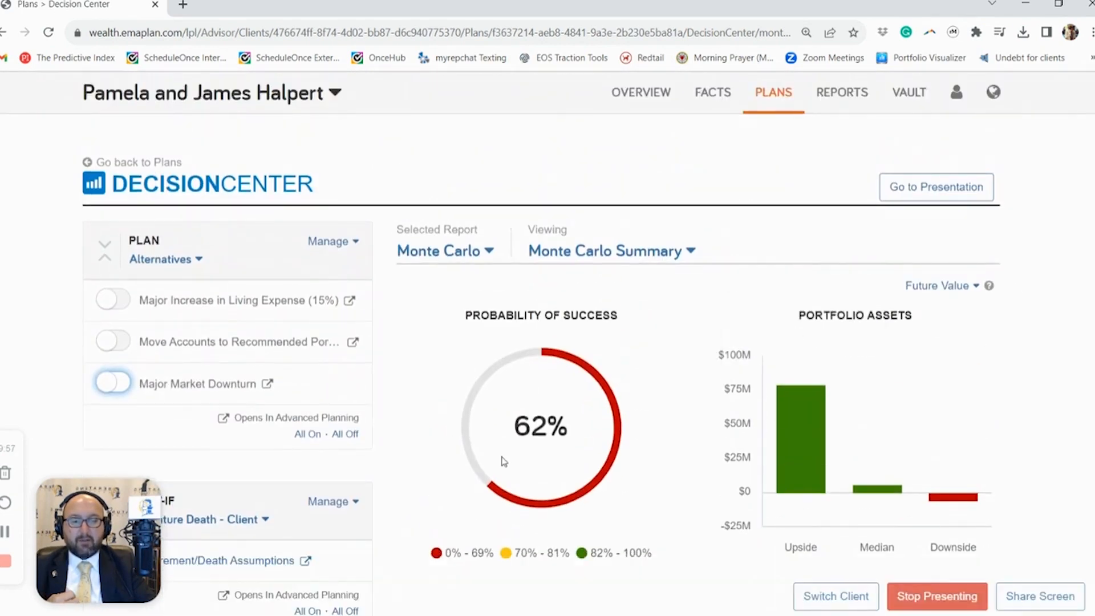